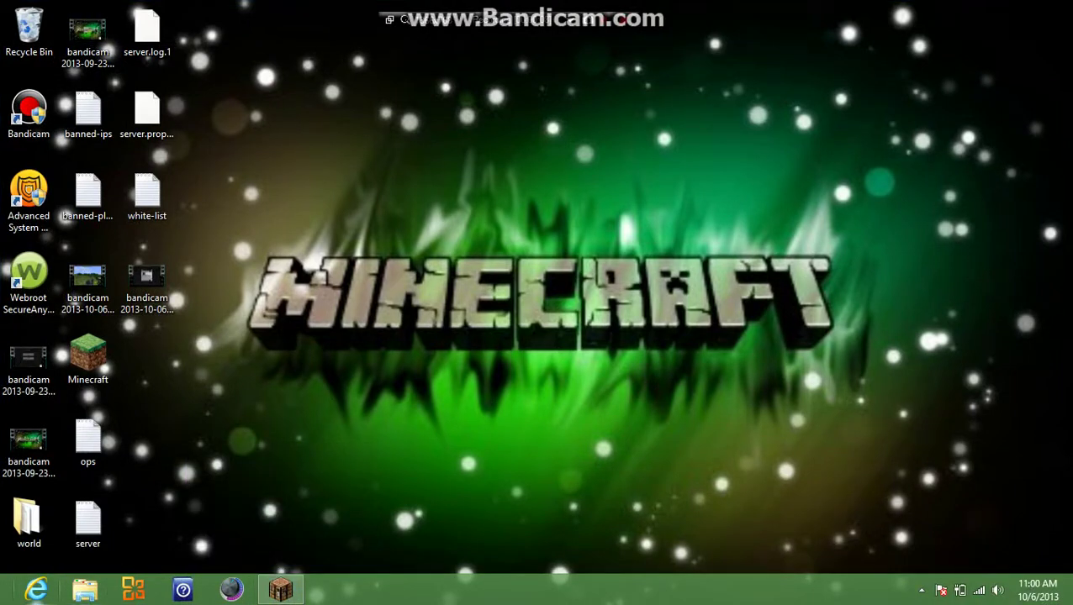
Step: Switch to Internet Explorer, search the web for skydaz.com and open the Skydaz Minecraft installers site
{"action": "mouse_move", "coordinate": [3, 601]}
{"action": "left_click", "coordinate": [35, 590]}
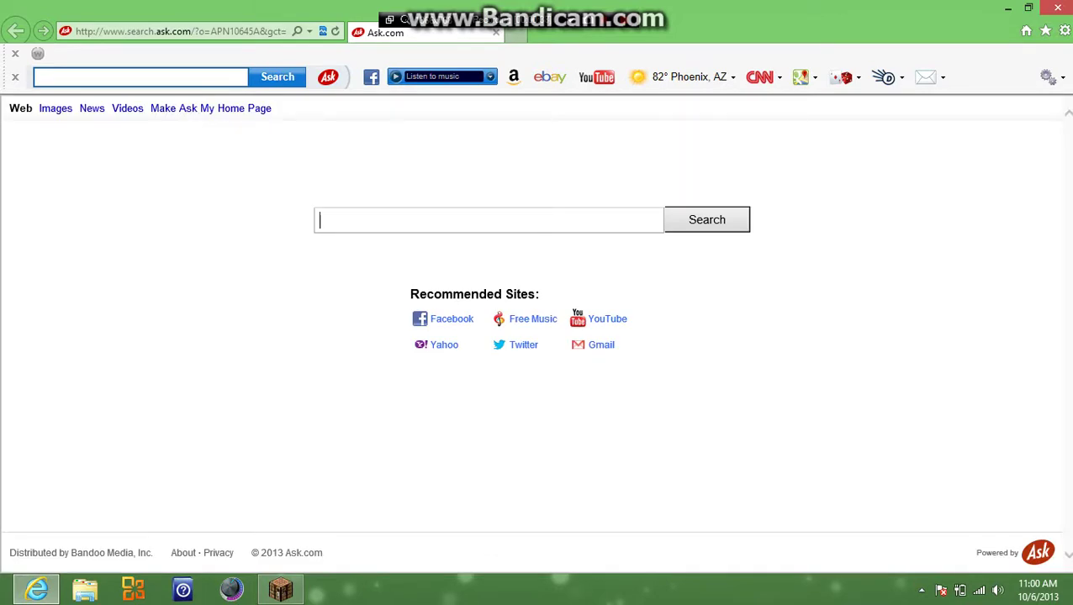
{"action": "type", "text": "skydaz"}
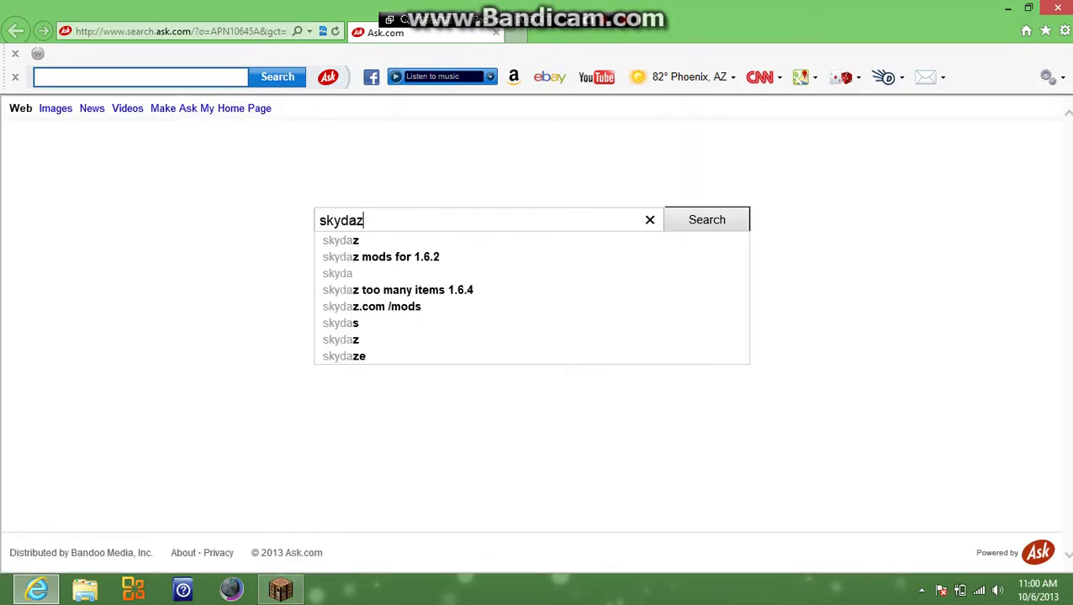
{"action": "type", "text": ".com"}
{"action": "key", "text": "Return"}
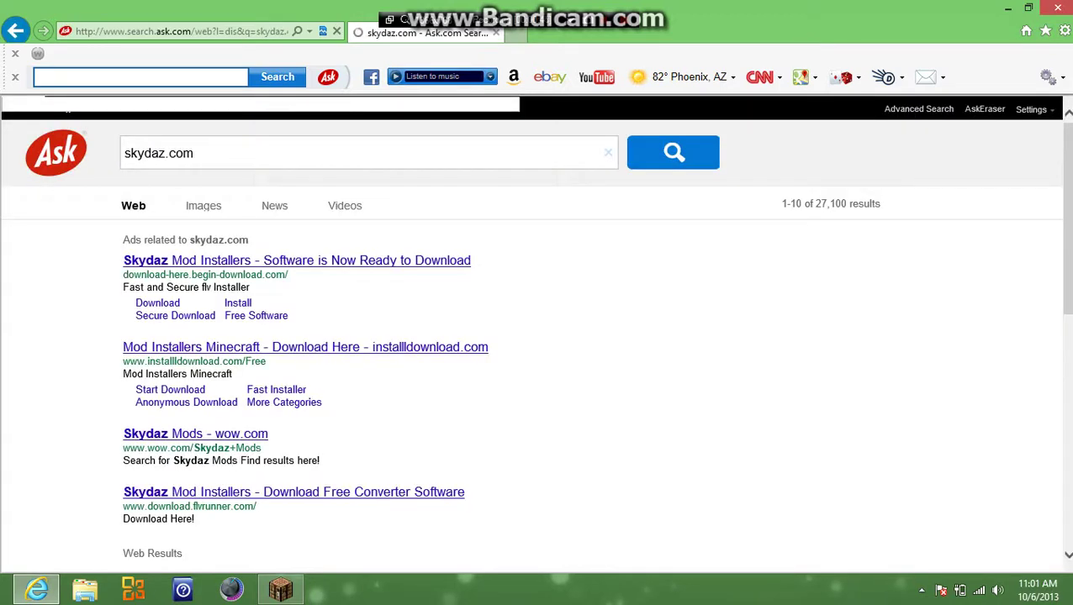
{"action": "scroll", "coordinate": [210, 378], "scroll_direction": "down", "scroll_amount": 2}
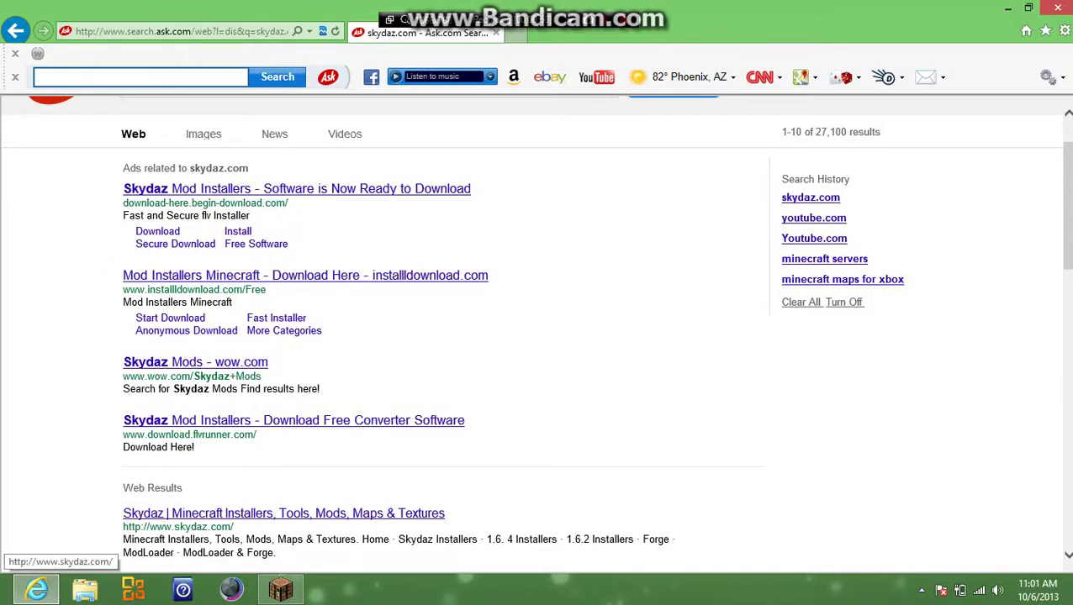
{"action": "left_click", "coordinate": [283, 513]}
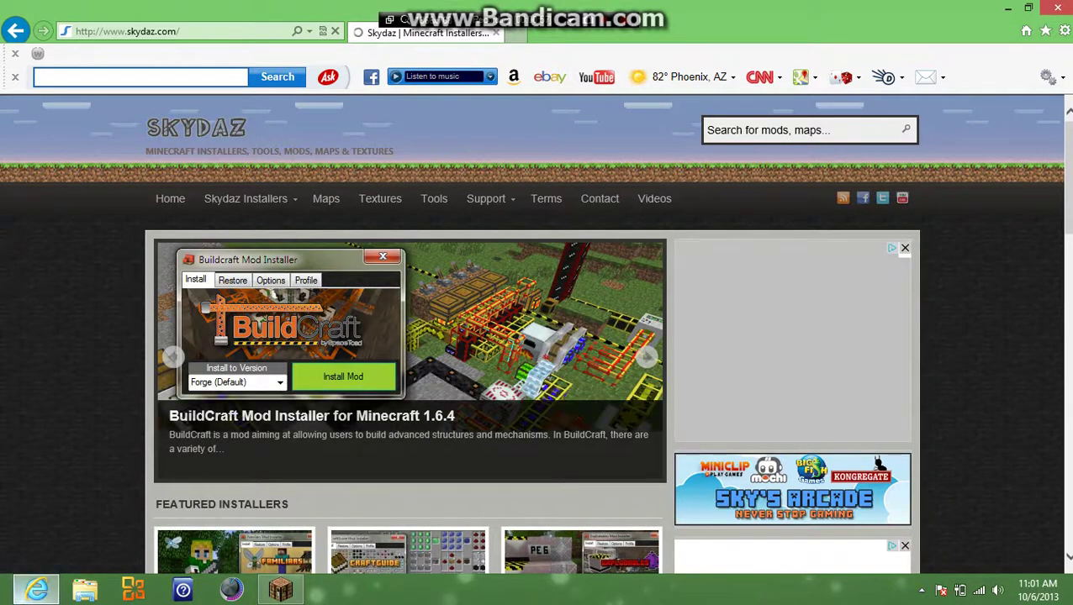
Step: Browse the mod installer listings on the home page and on pages 10 and 11
{"action": "scroll", "coordinate": [535, 333], "scroll_direction": "down", "scroll_amount": 1}
{"action": "scroll", "coordinate": [532, 333], "scroll_direction": "down", "scroll_amount": 5}
{"action": "scroll", "coordinate": [409, 336], "scroll_direction": "down", "scroll_amount": 4}
{"action": "scroll", "coordinate": [410, 336], "scroll_direction": "down", "scroll_amount": 1}
{"action": "scroll", "coordinate": [401, 400], "scroll_direction": "down", "scroll_amount": 2}
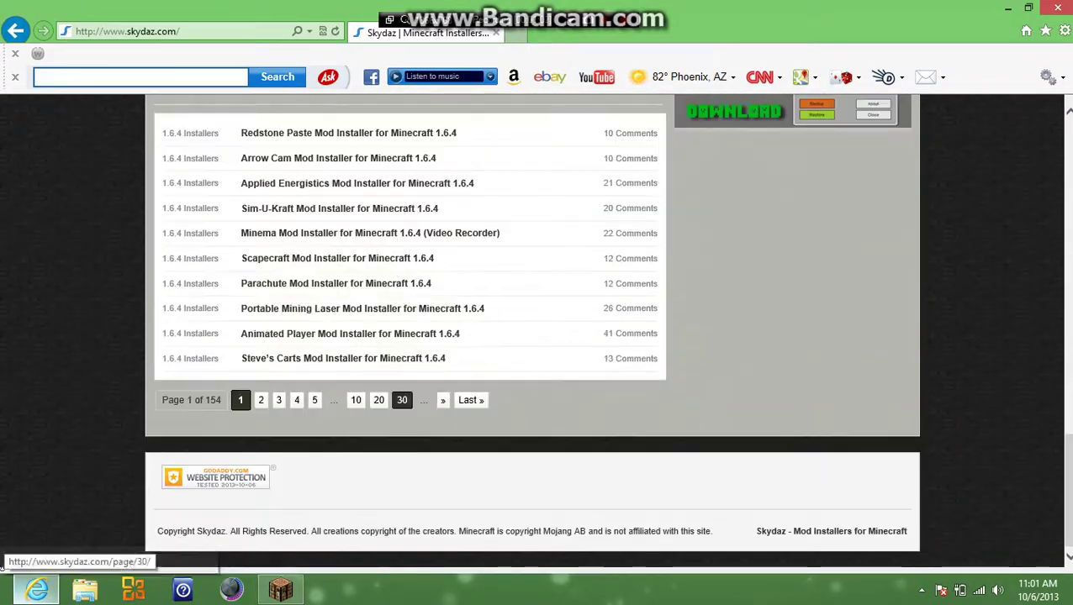
{"action": "left_click", "coordinate": [356, 400]}
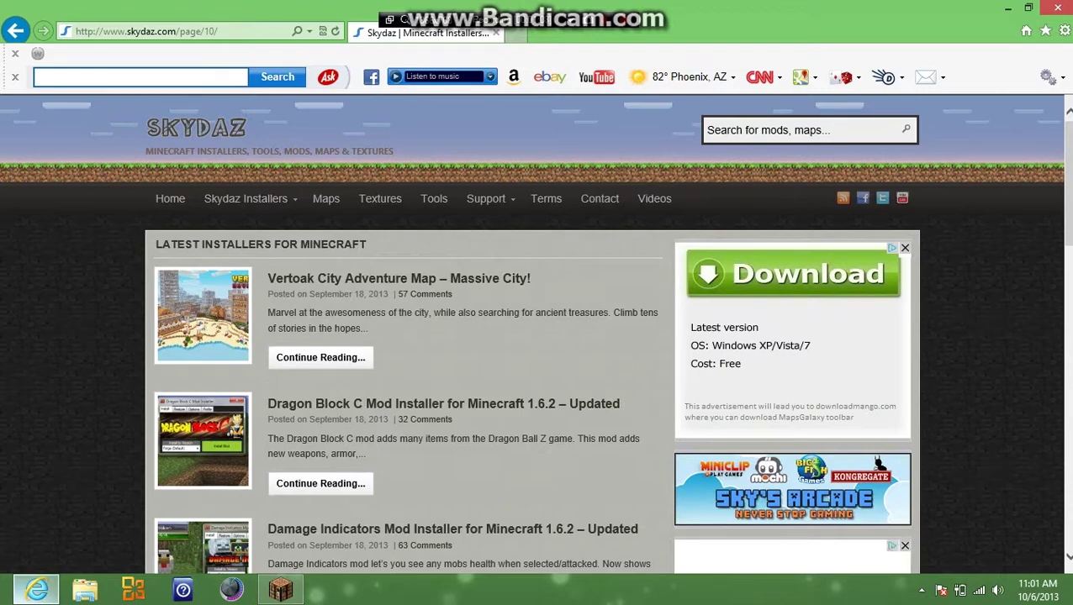
{"action": "scroll", "coordinate": [535, 334], "scroll_direction": "down", "scroll_amount": 10}
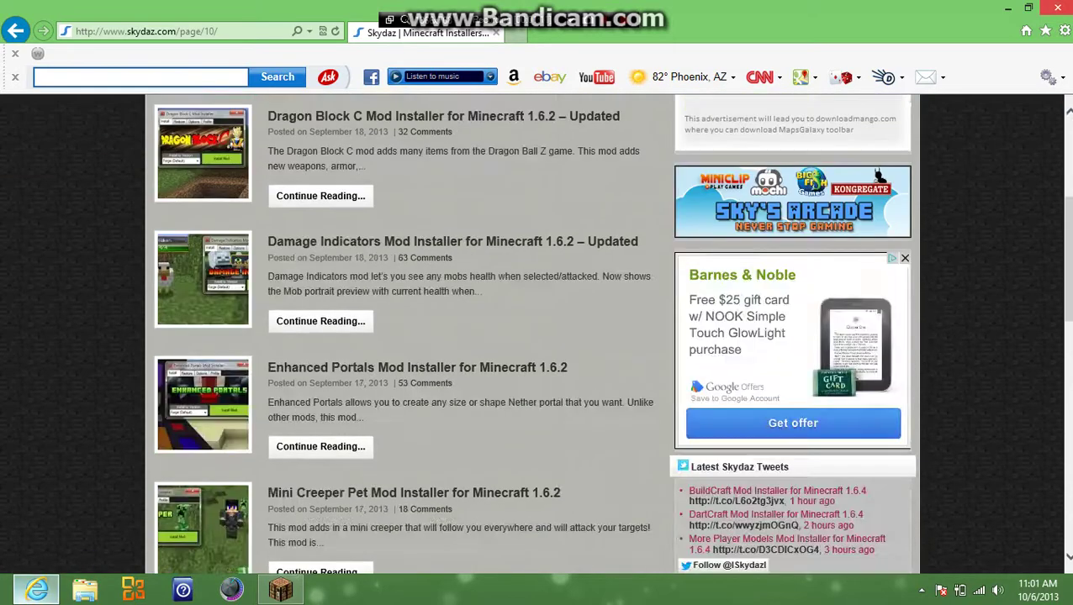
{"action": "scroll", "coordinate": [535, 334], "scroll_direction": "down", "scroll_amount": 2}
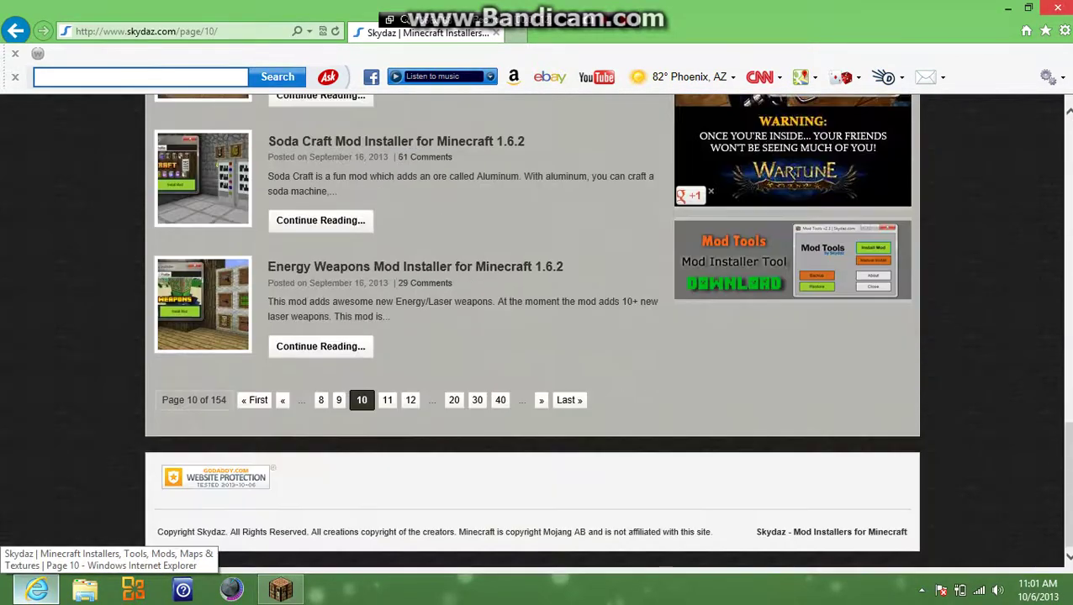
{"action": "left_click", "coordinate": [386, 400]}
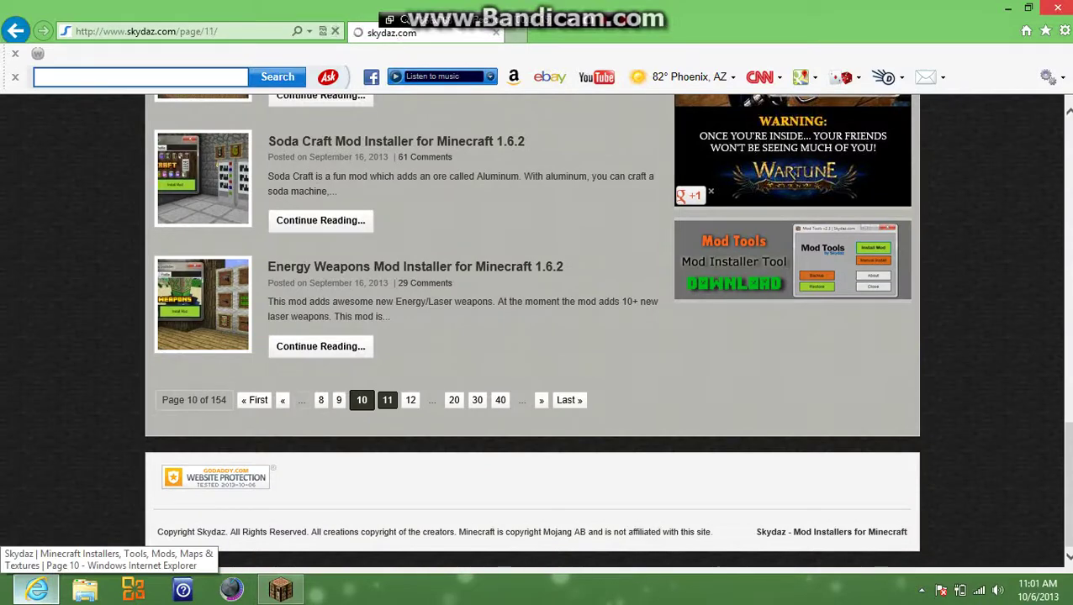
{"action": "scroll", "coordinate": [534, 334], "scroll_direction": "down", "scroll_amount": 5}
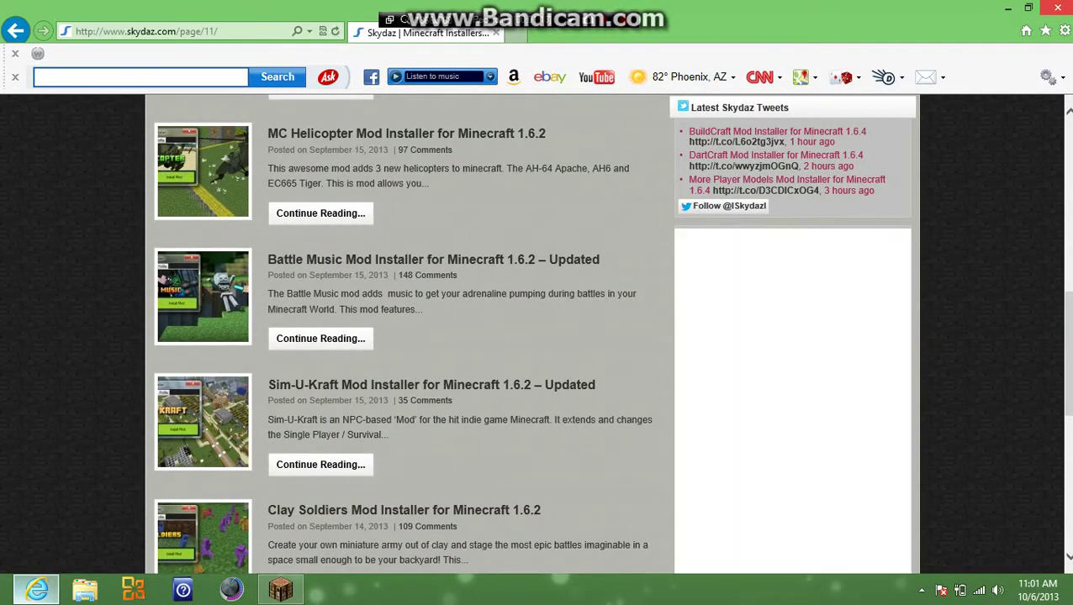
{"action": "scroll", "coordinate": [535, 334], "scroll_direction": "up", "scroll_amount": 1}
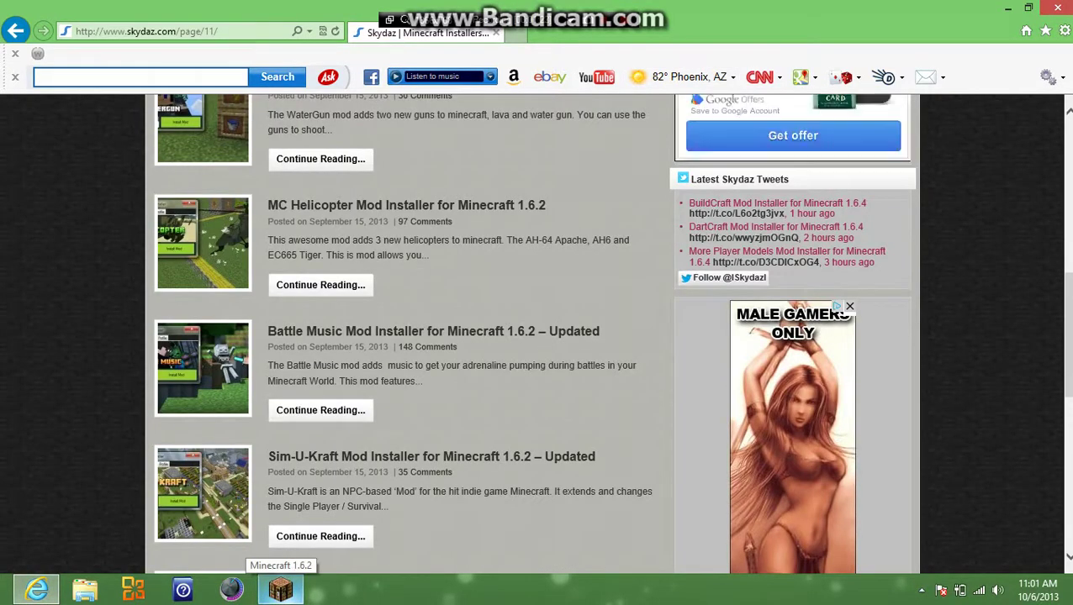
Step: Search the site for "solar apocalypse" and open the Solar Apocalypse Mod Installer for Minecraft 1.6.2 page
{"action": "scroll", "coordinate": [535, 336], "scroll_direction": "up", "scroll_amount": 5}
{"action": "scroll", "coordinate": [534, 336], "scroll_direction": "up", "scroll_amount": 2}
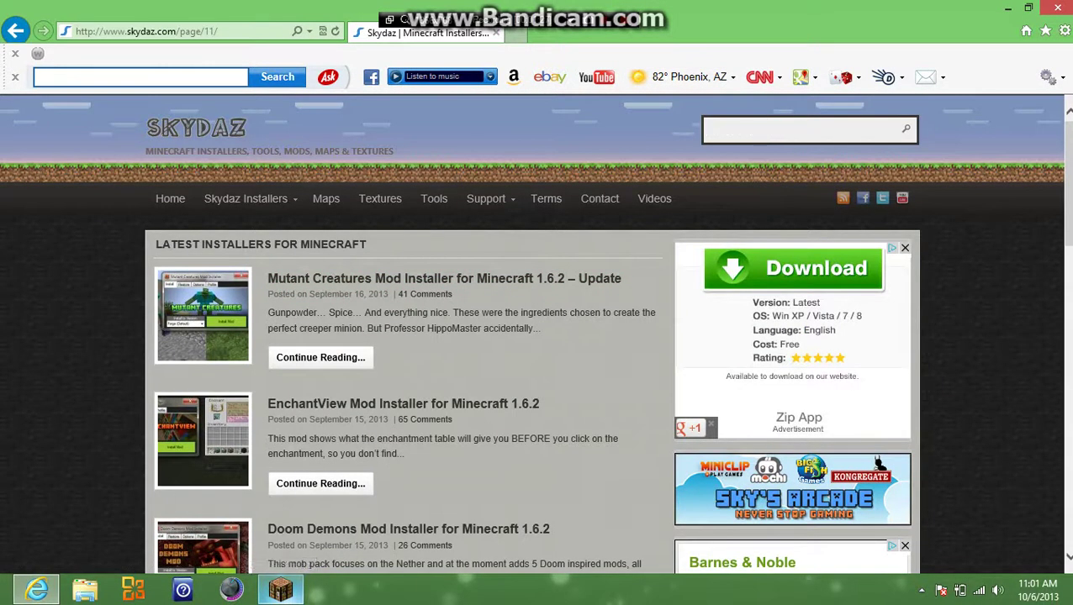
{"action": "type", "text": "solar apocalypse"}
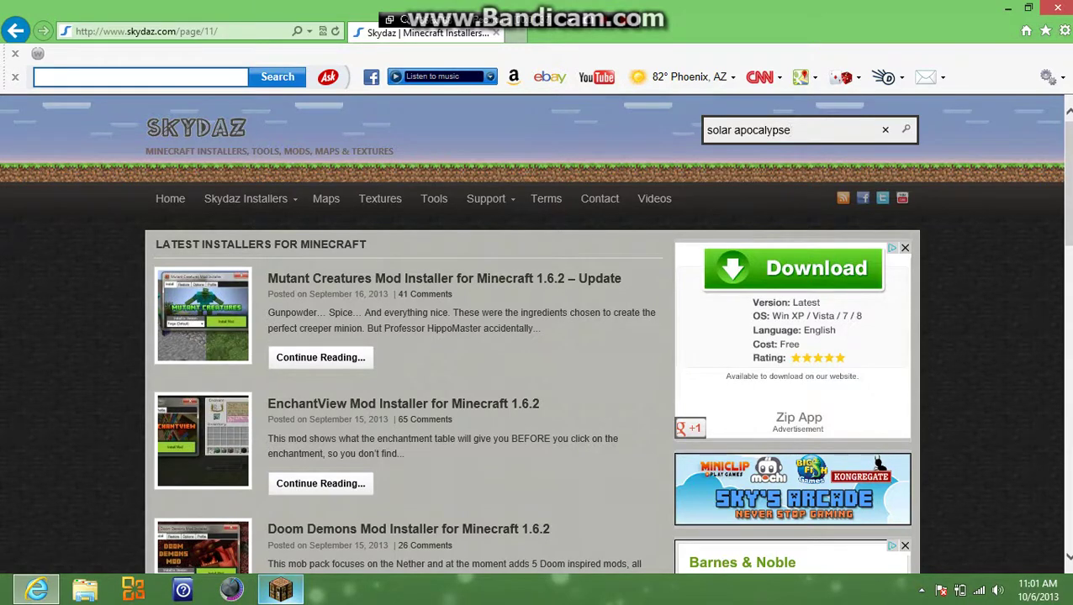
{"action": "key", "text": "Return"}
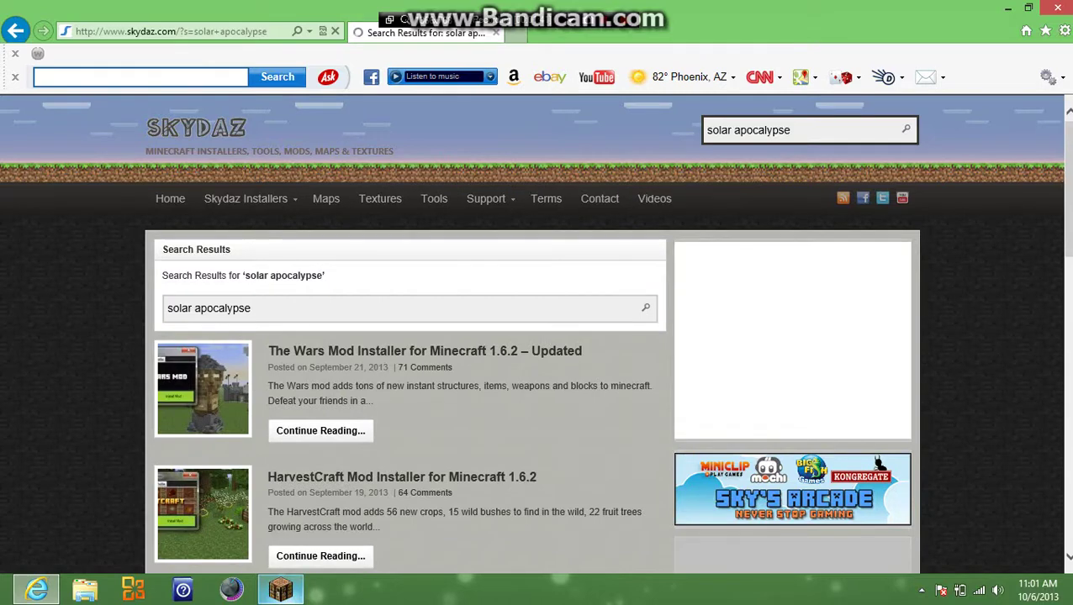
{"action": "scroll", "coordinate": [402, 405], "scroll_direction": "down", "scroll_amount": 1}
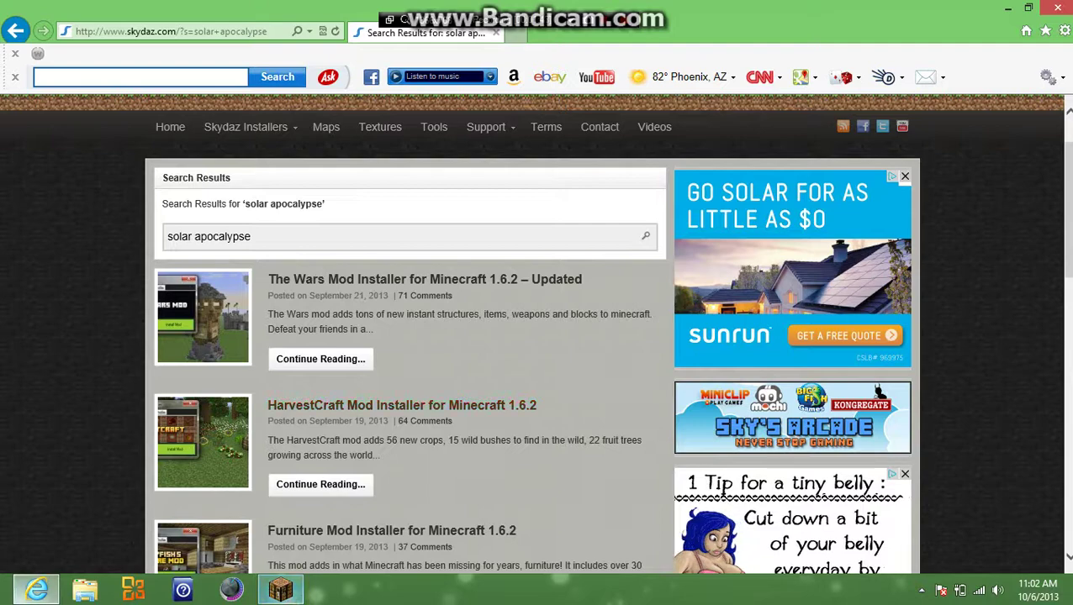
{"action": "scroll", "coordinate": [534, 337], "scroll_direction": "down", "scroll_amount": 5}
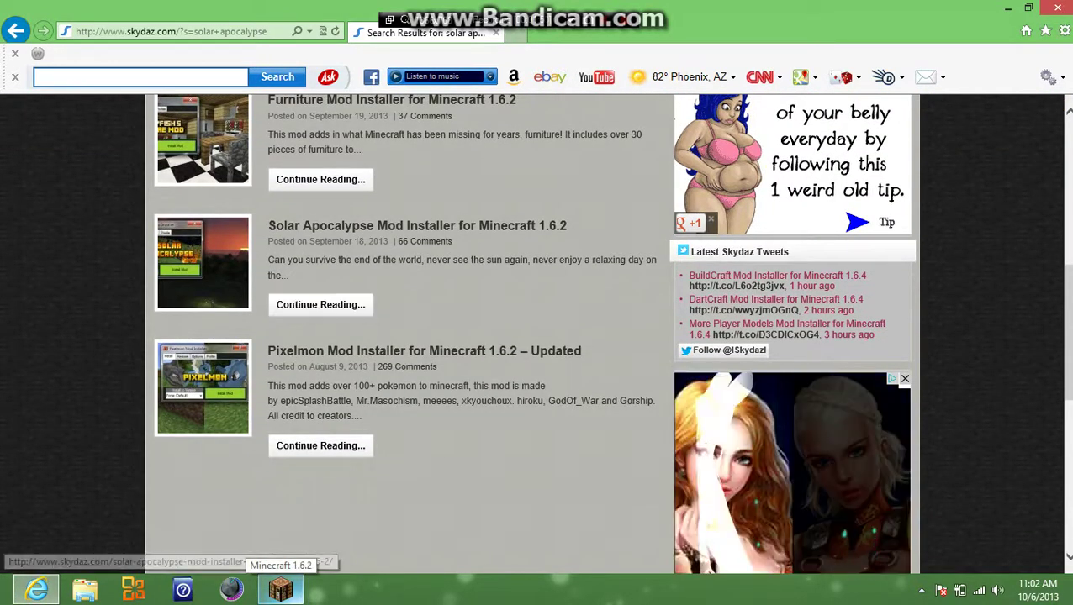
{"action": "left_click", "coordinate": [320, 304]}
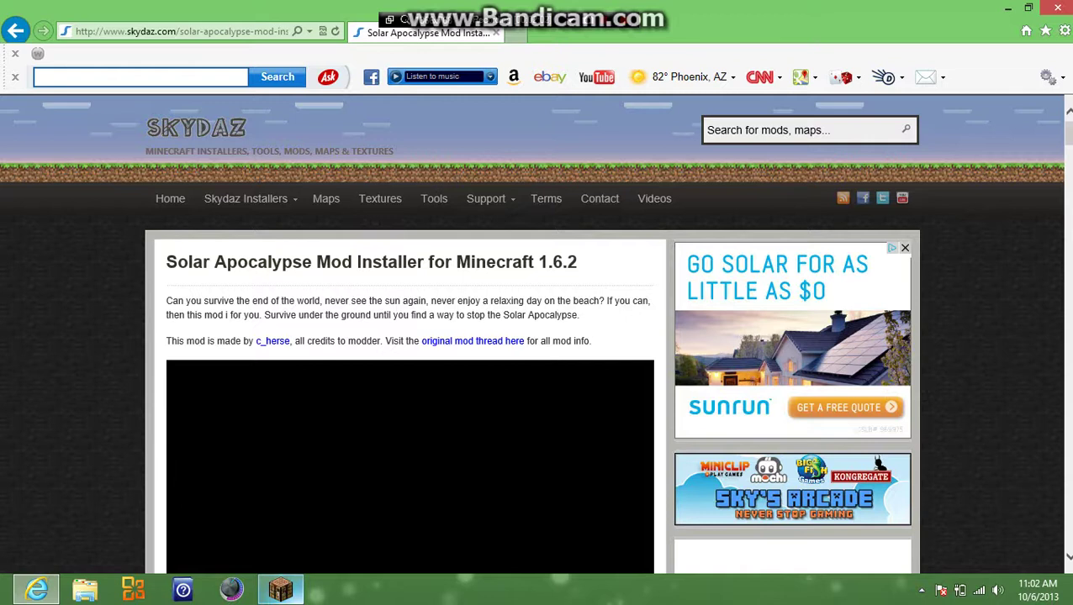
Step: Download the .zip version of the Solar Apocalypse mod installer, skipping the adf.ly ad and saving the file
{"action": "scroll", "coordinate": [536, 336], "scroll_direction": "down", "scroll_amount": 5}
{"action": "scroll", "coordinate": [410, 337], "scroll_direction": "down", "scroll_amount": 15}
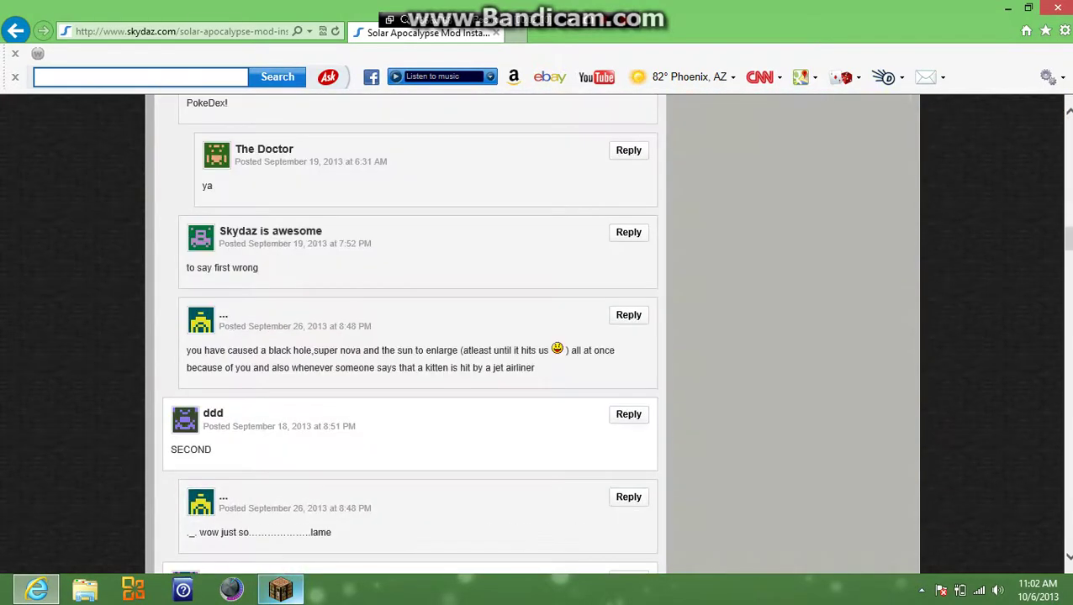
{"action": "scroll", "coordinate": [410, 336], "scroll_direction": "up", "scroll_amount": 4}
{"action": "scroll", "coordinate": [410, 336], "scroll_direction": "up", "scroll_amount": 4}
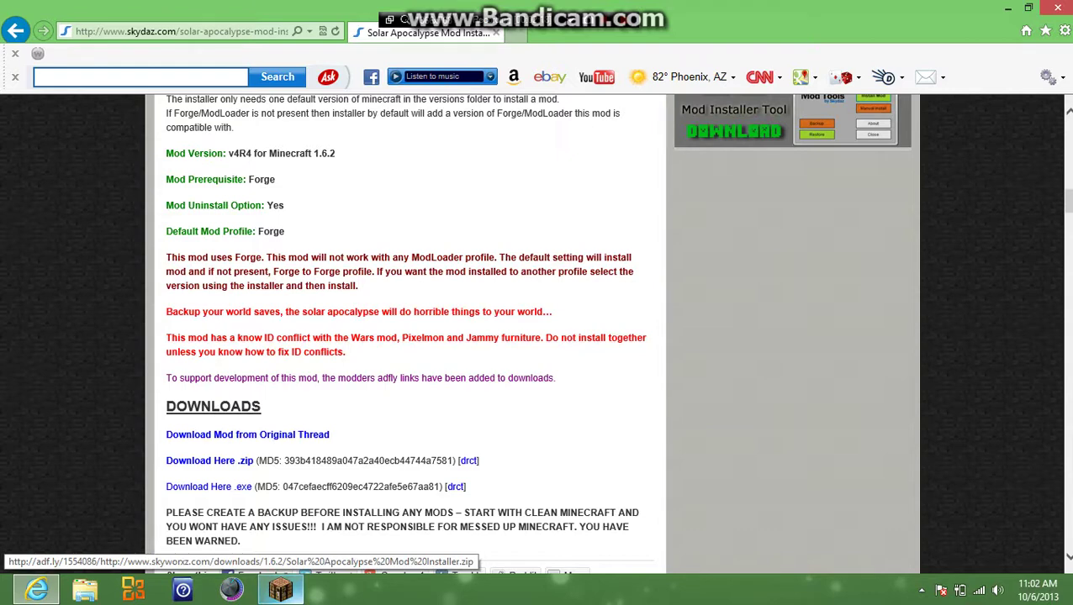
{"action": "left_click", "coordinate": [210, 461]}
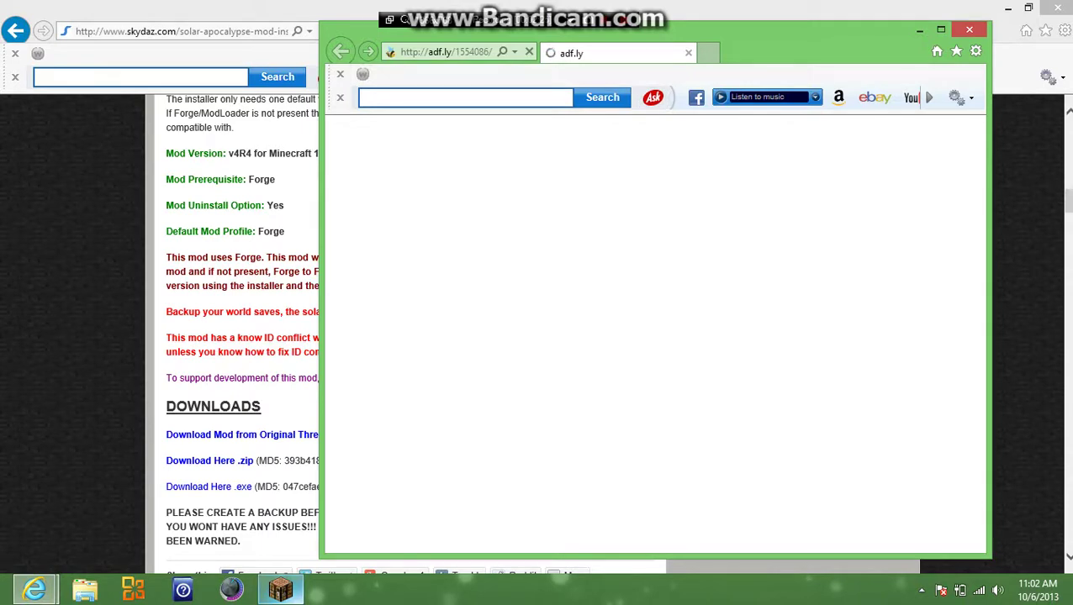
{"action": "key", "text": "super+Up"}
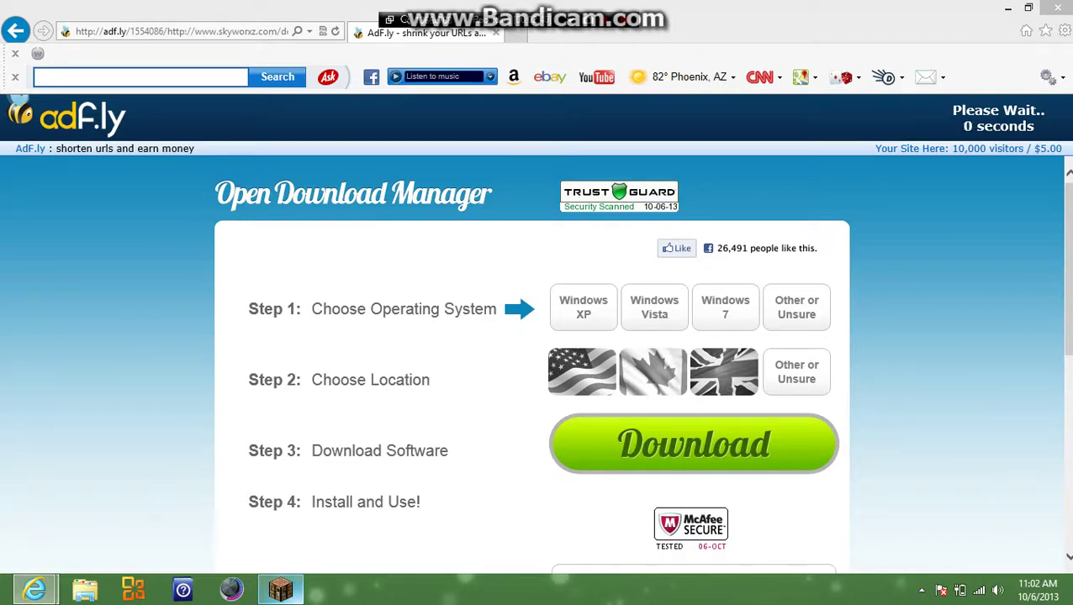
{"action": "left_click", "coordinate": [1003, 118]}
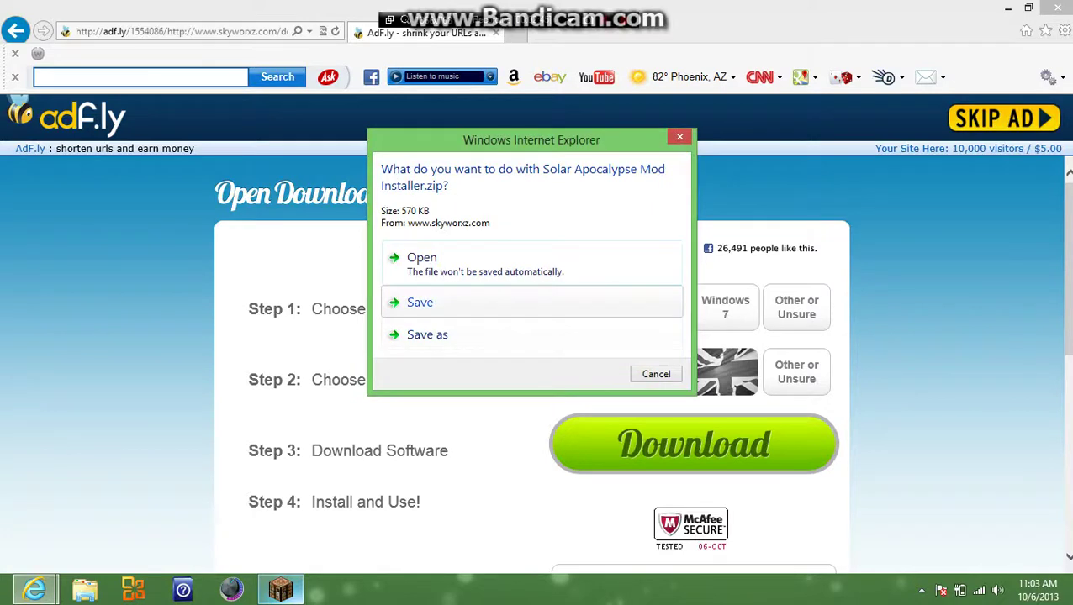
{"action": "left_click", "coordinate": [530, 302]}
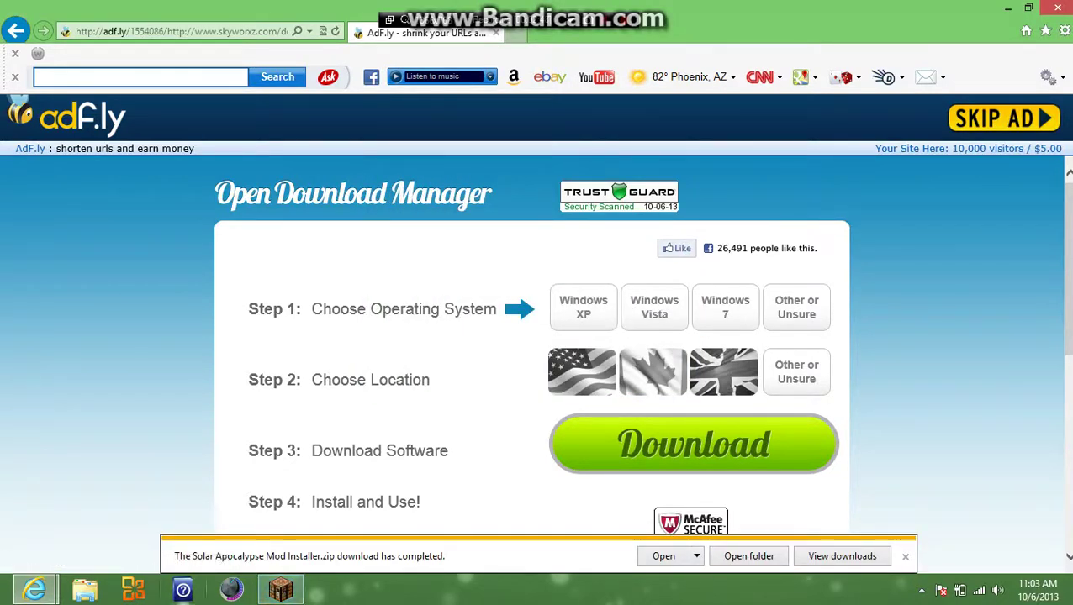
Step: Open the downloaded Solar Apocalypse Mod Installer archive and extract its files to the suggested folder
{"action": "left_click", "coordinate": [664, 556]}
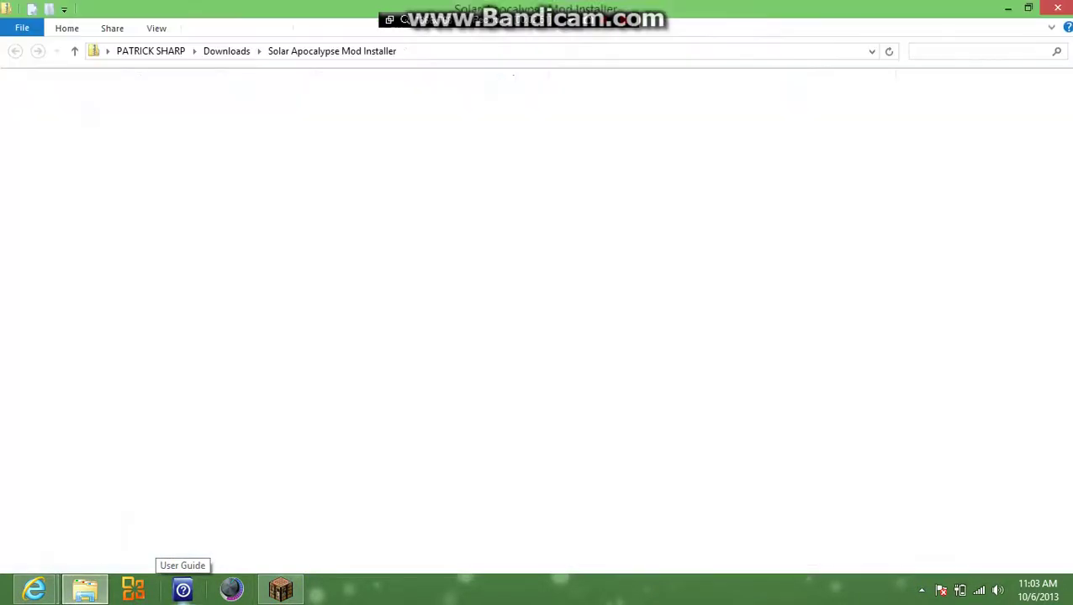
{"action": "double_click", "coordinate": [220, 101]}
{"action": "double_click", "coordinate": [203, 101]}
{"action": "double_click", "coordinate": [219, 117]}
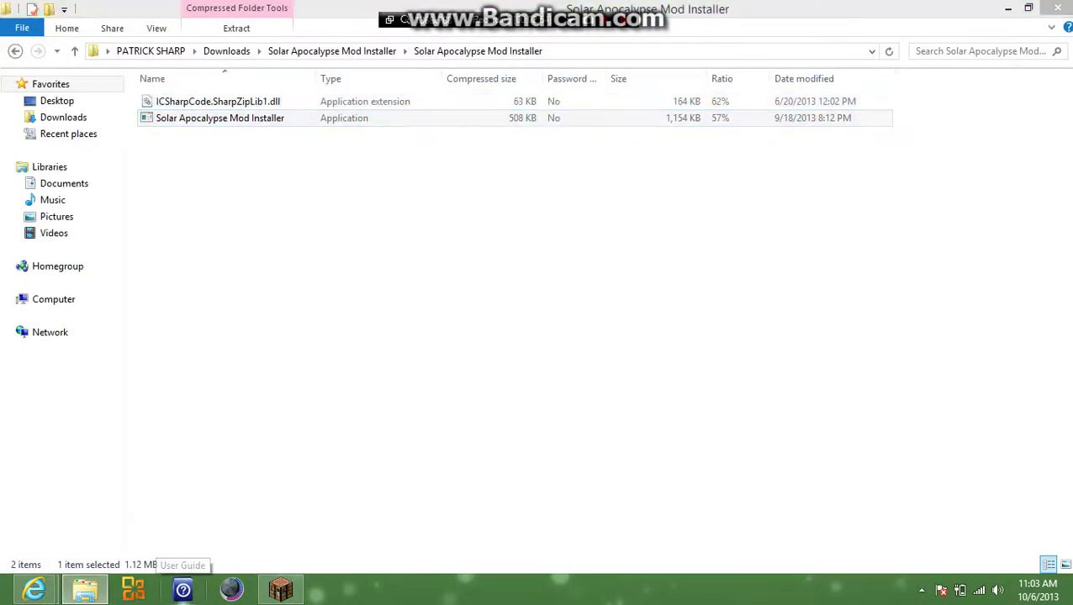
{"action": "key", "text": "Return"}
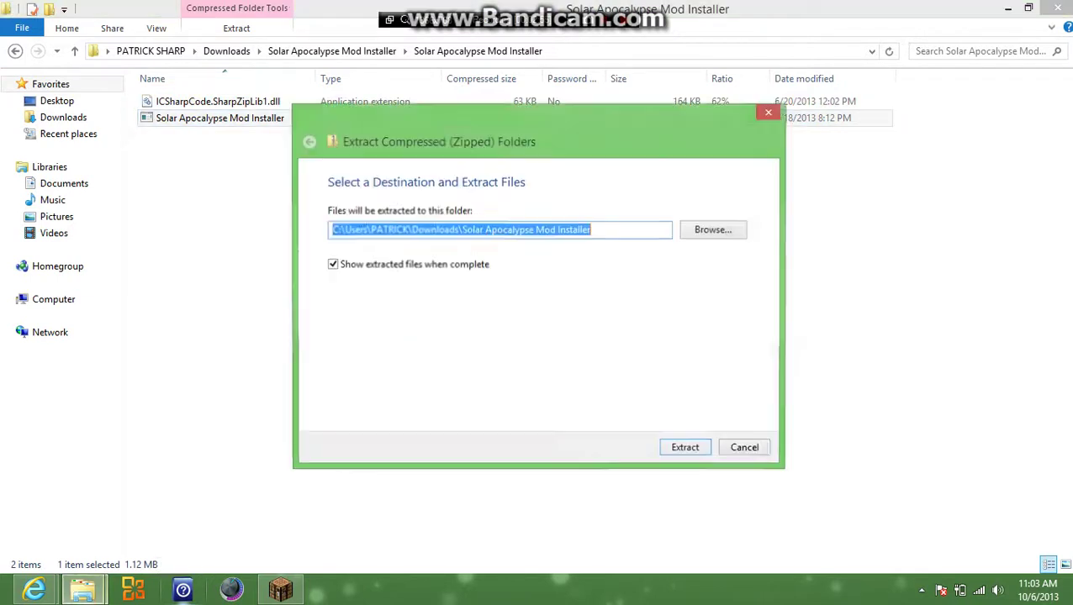
{"action": "key", "text": "Return"}
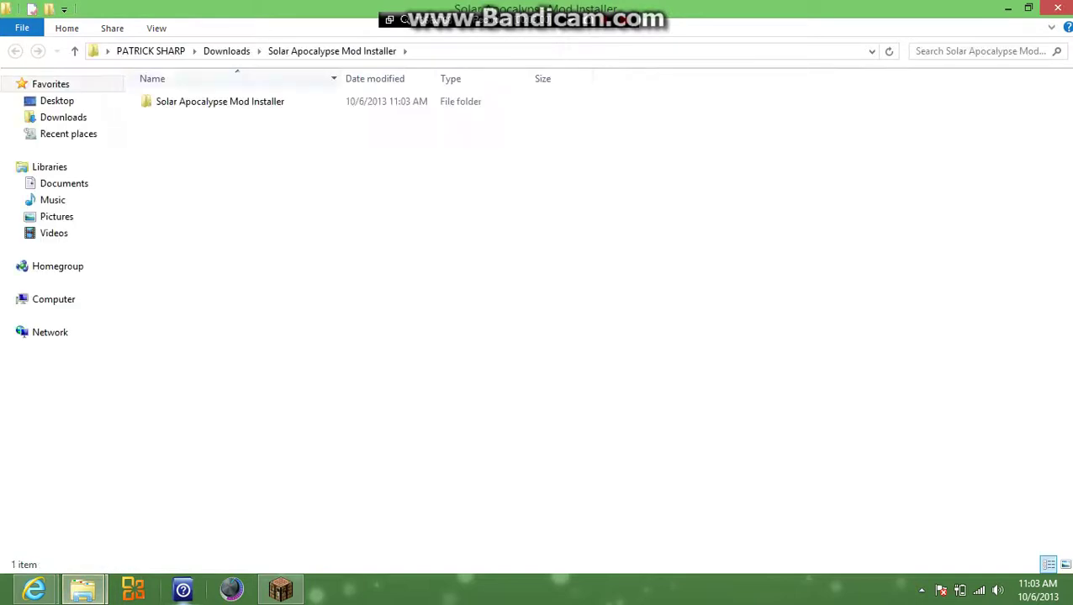
Step: Run the Solar Apocalypse Mod Installer application from the extracted folder and try to install the mod
{"action": "double_click", "coordinate": [219, 101]}
{"action": "left_click", "coordinate": [219, 118]}
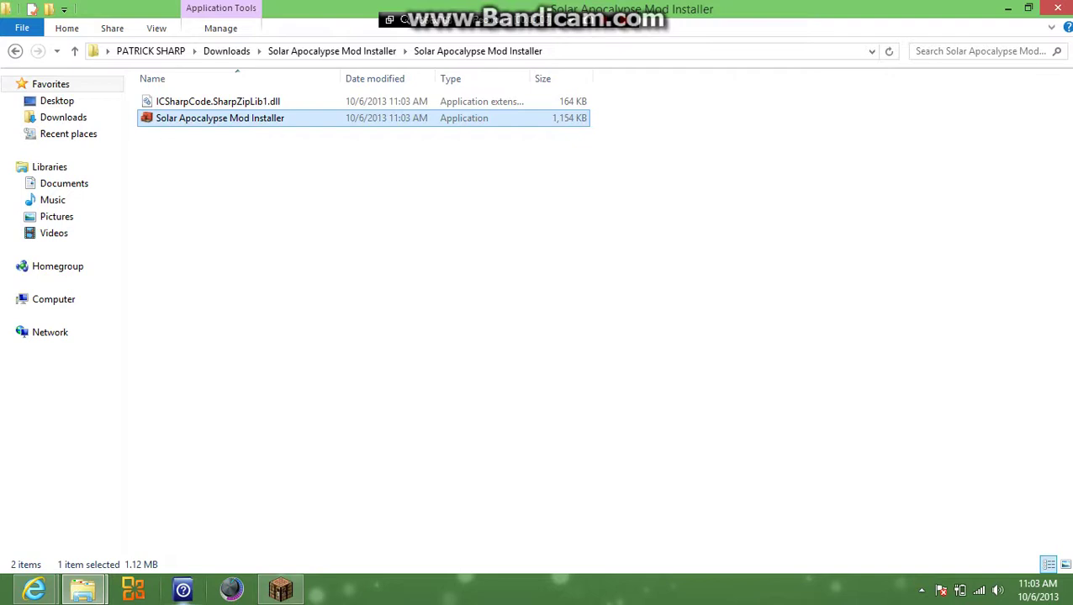
{"action": "key", "text": "Return"}
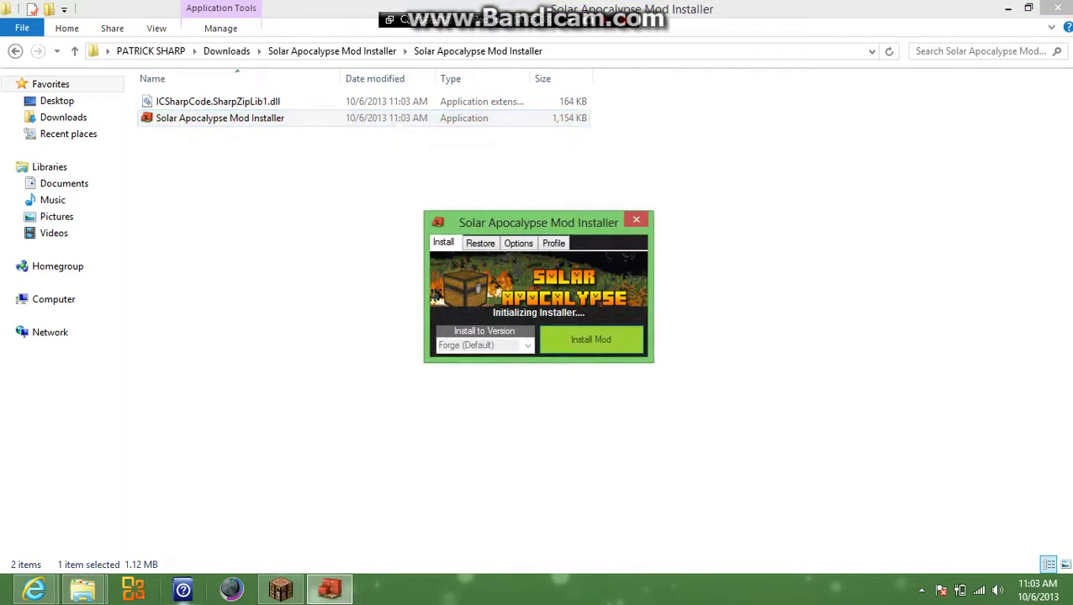
{"action": "left_click", "coordinate": [591, 340]}
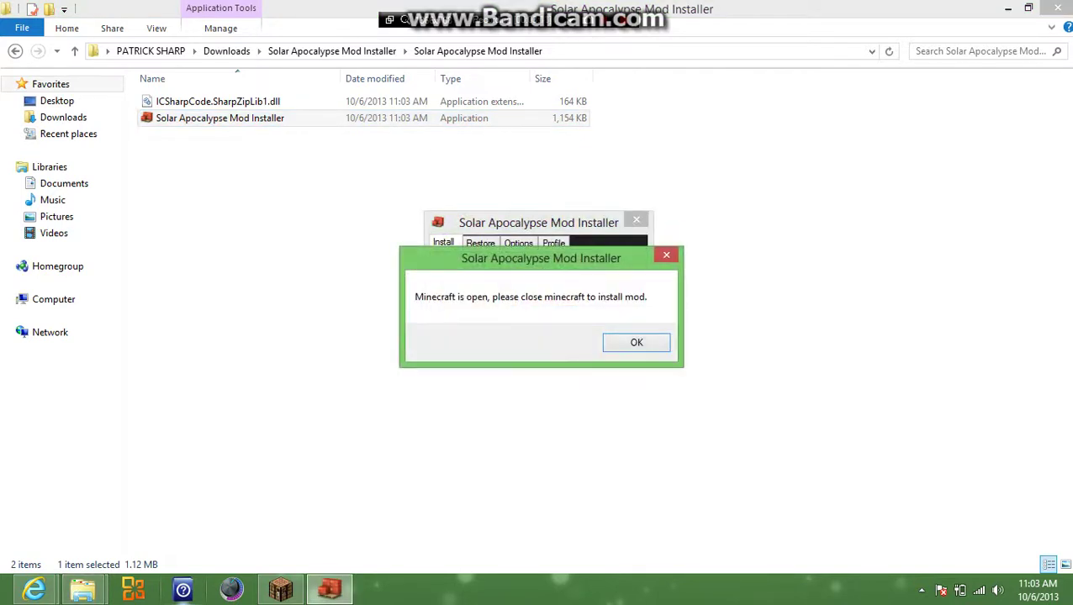
Step: Close the running Minecraft game and start installing the mod to Forge (Default), agreeing to back up Minecraft first
{"action": "right_click", "coordinate": [281, 589]}
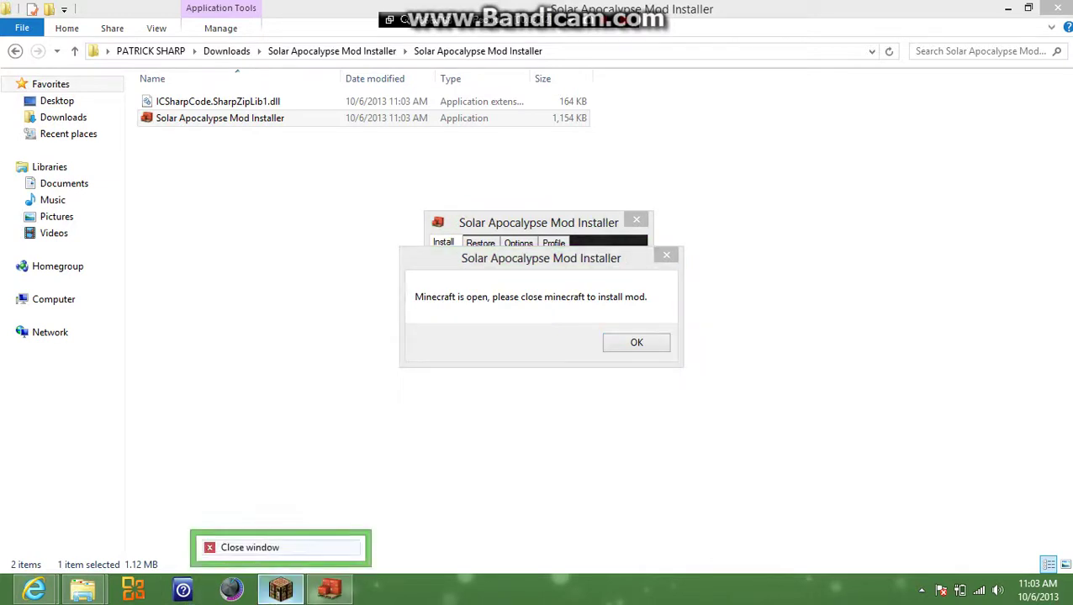
{"action": "left_click", "coordinate": [250, 548]}
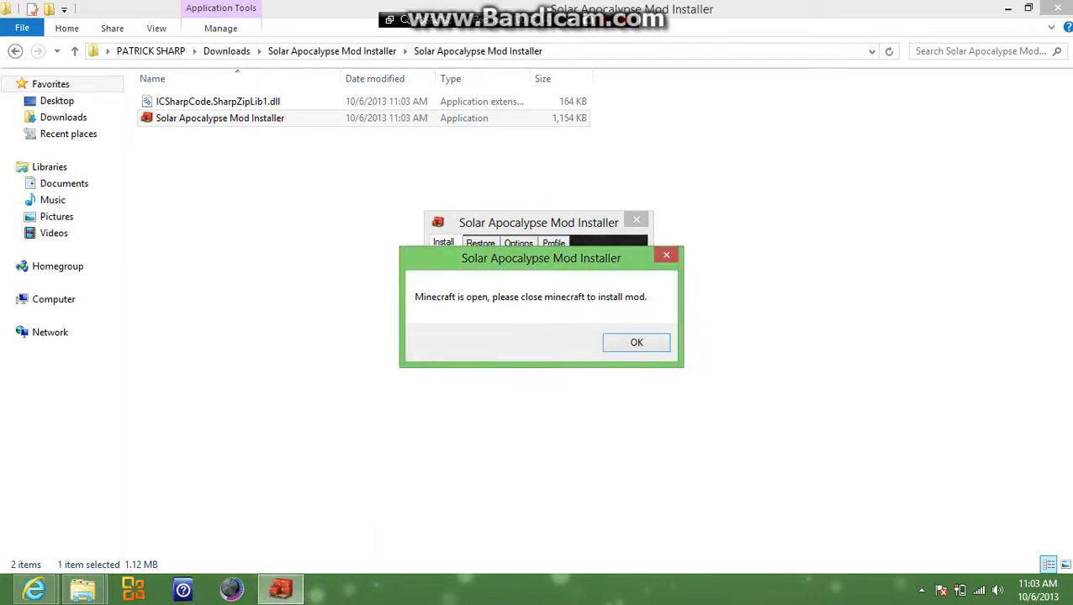
{"action": "key", "text": "Return"}
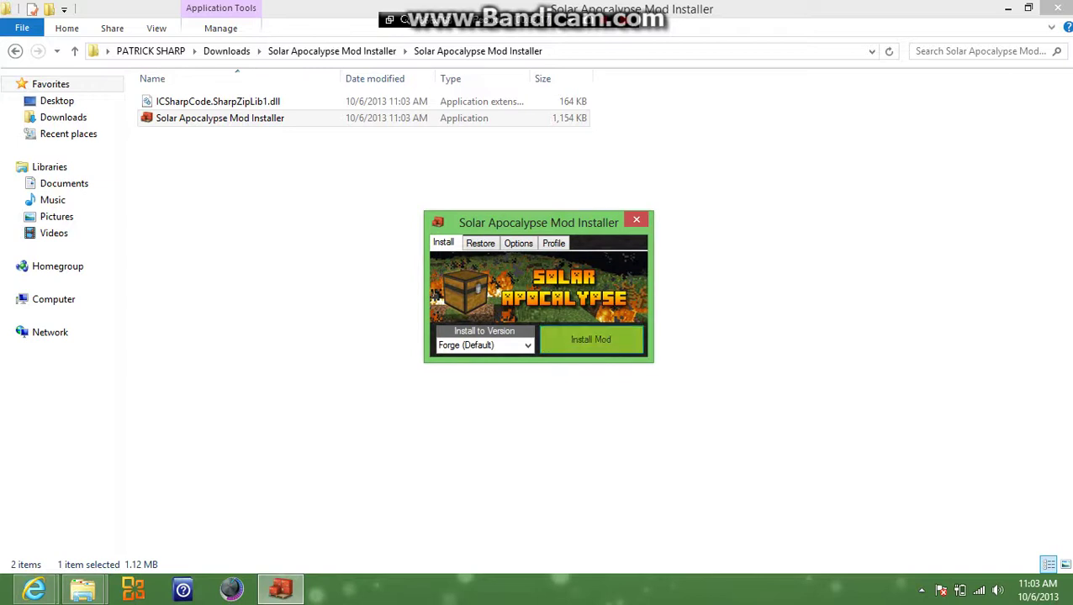
{"action": "left_click", "coordinate": [595, 341]}
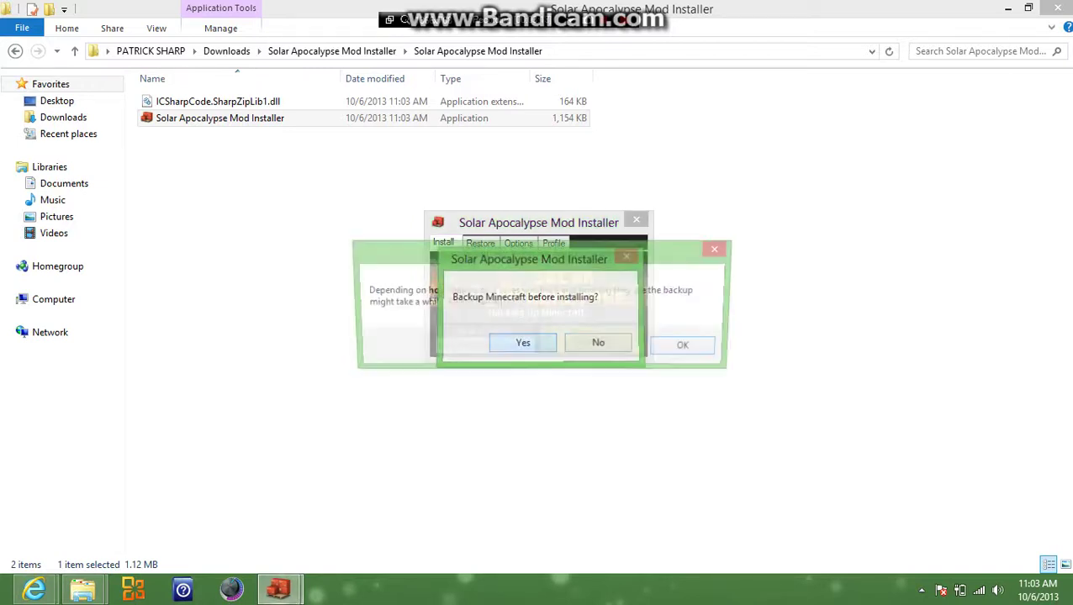
{"action": "key", "text": "Return"}
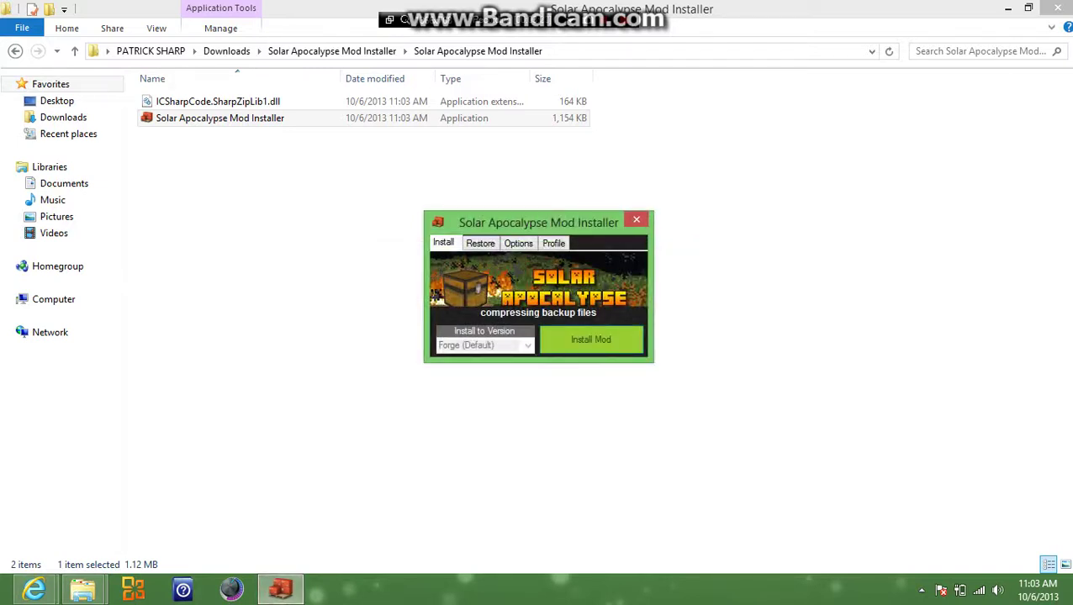
Step: Close the open folder and browser windows, and acknowledge the installer's backup and installation messages
{"action": "left_click", "coordinate": [1056, 8]}
{"action": "left_click", "coordinate": [1056, 7]}
{"action": "left_click", "coordinate": [1056, 8]}
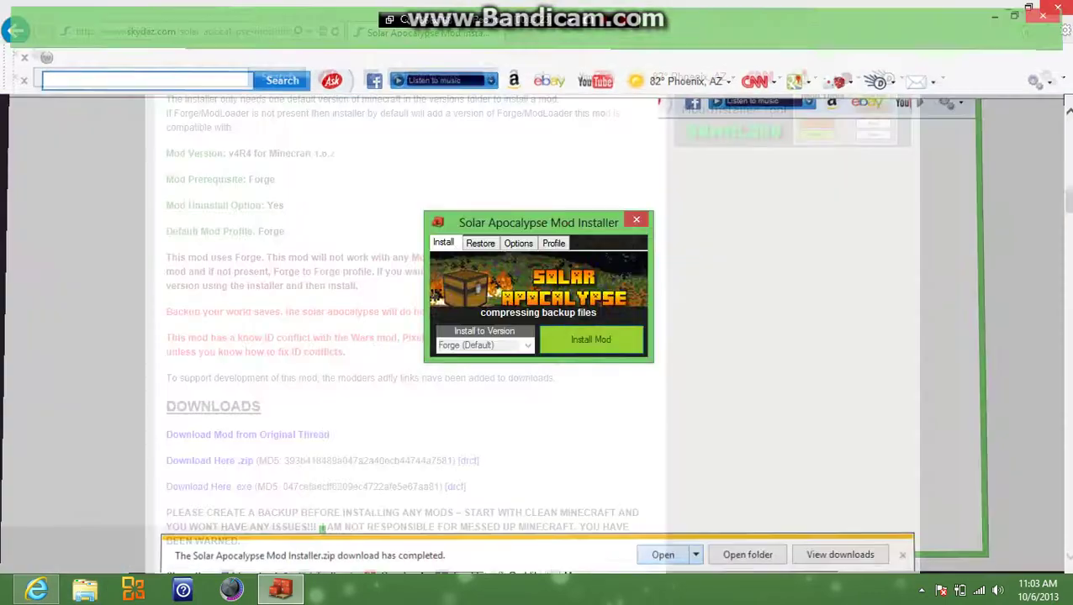
{"action": "left_click", "coordinate": [1056, 7]}
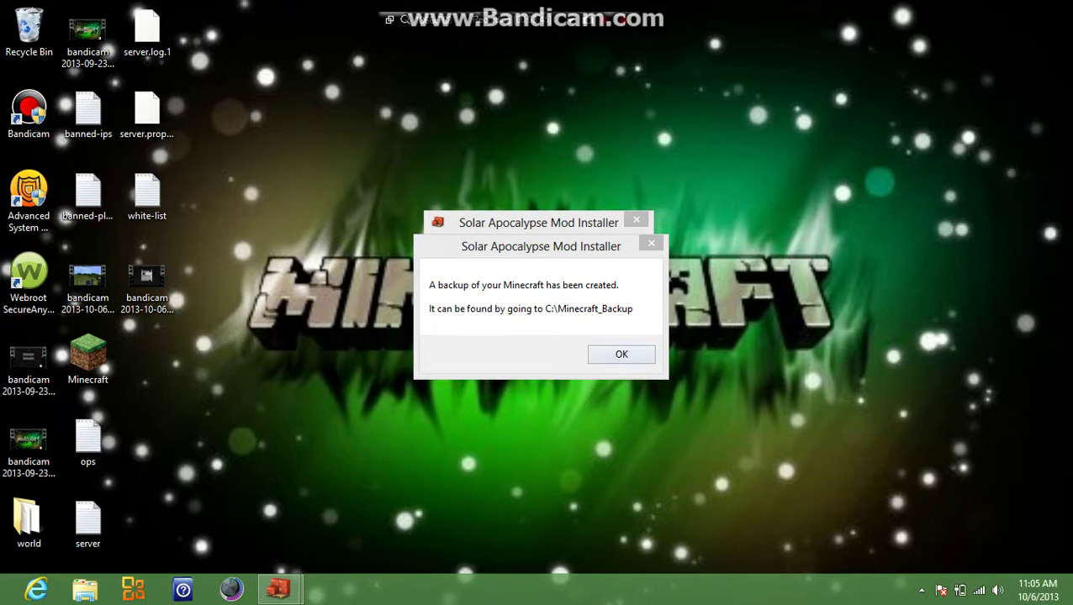
{"action": "key", "text": "Return"}
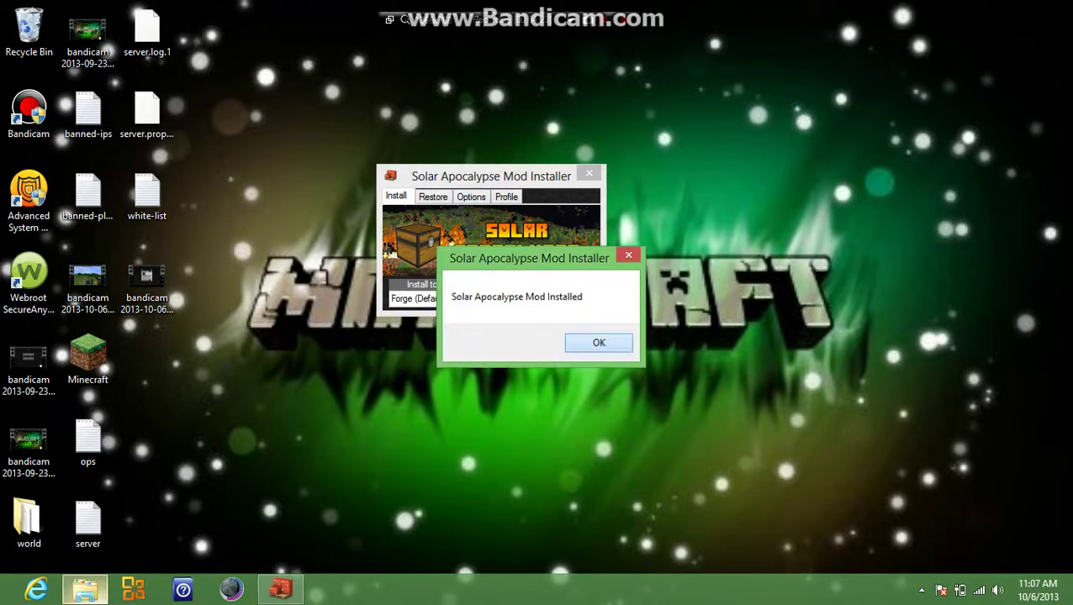
{"action": "left_click", "coordinate": [598, 343]}
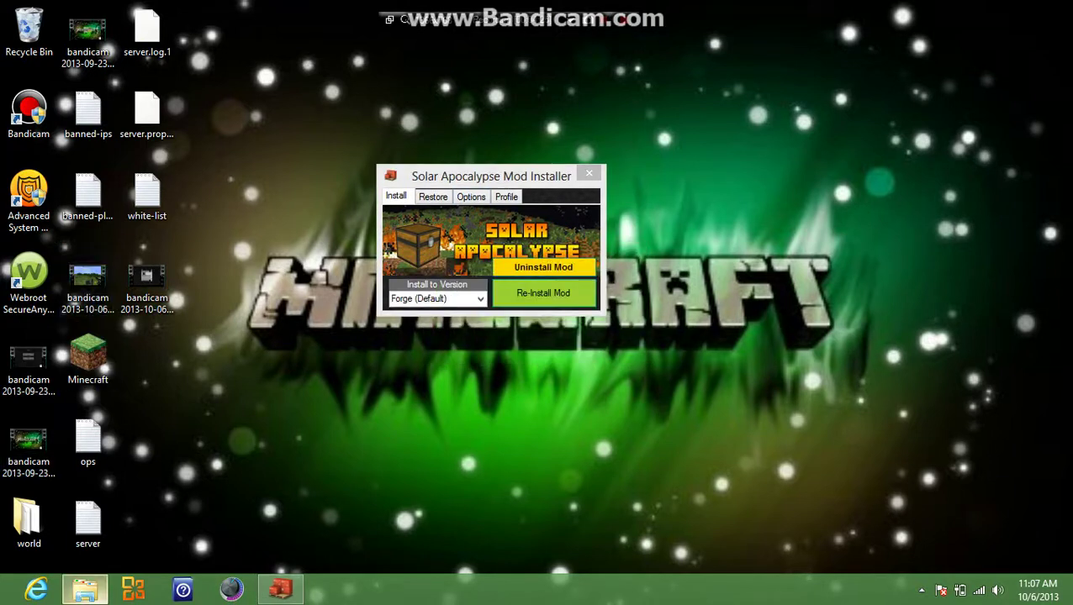
Step: Launch Minecraft 1.6.2 from the desktop, maximize its window and load the singleplayer world Mod Showcases
{"action": "double_click", "coordinate": [87, 359]}
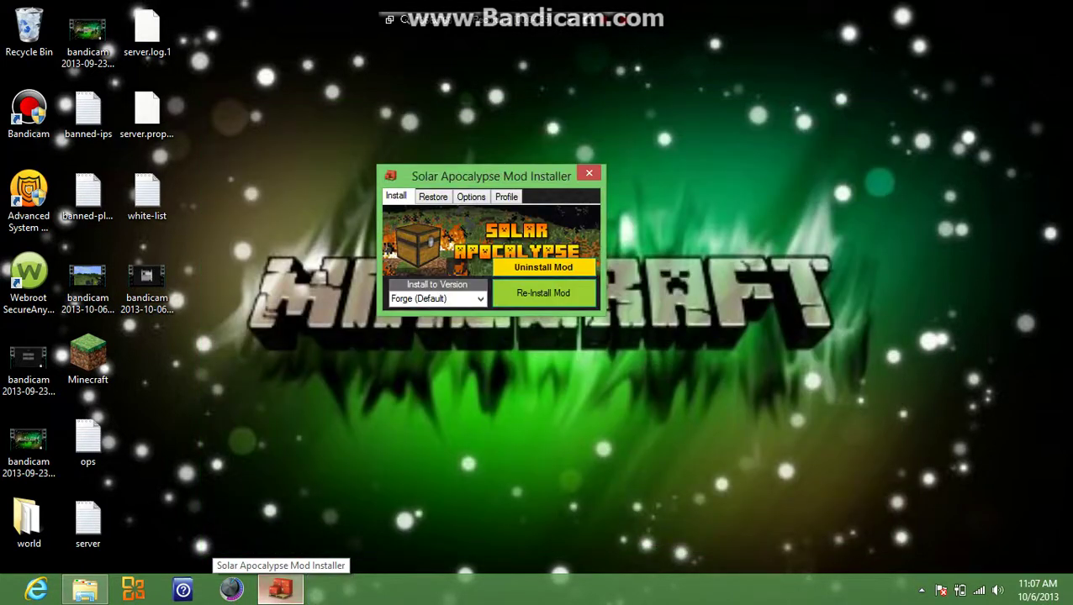
{"action": "mouse_move", "coordinate": [3, 602]}
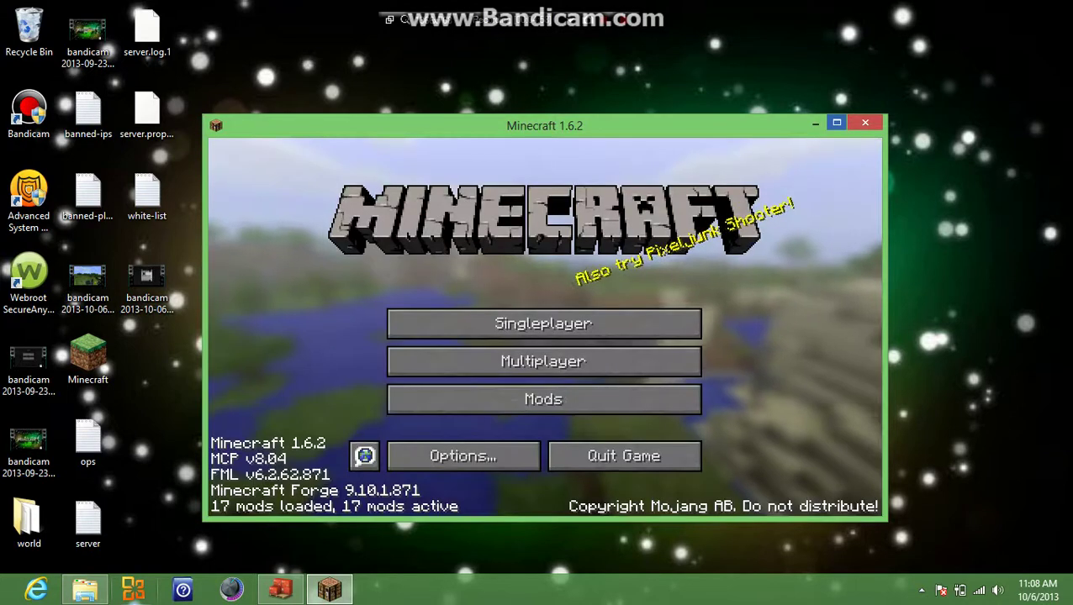
{"action": "left_click", "coordinate": [835, 122]}
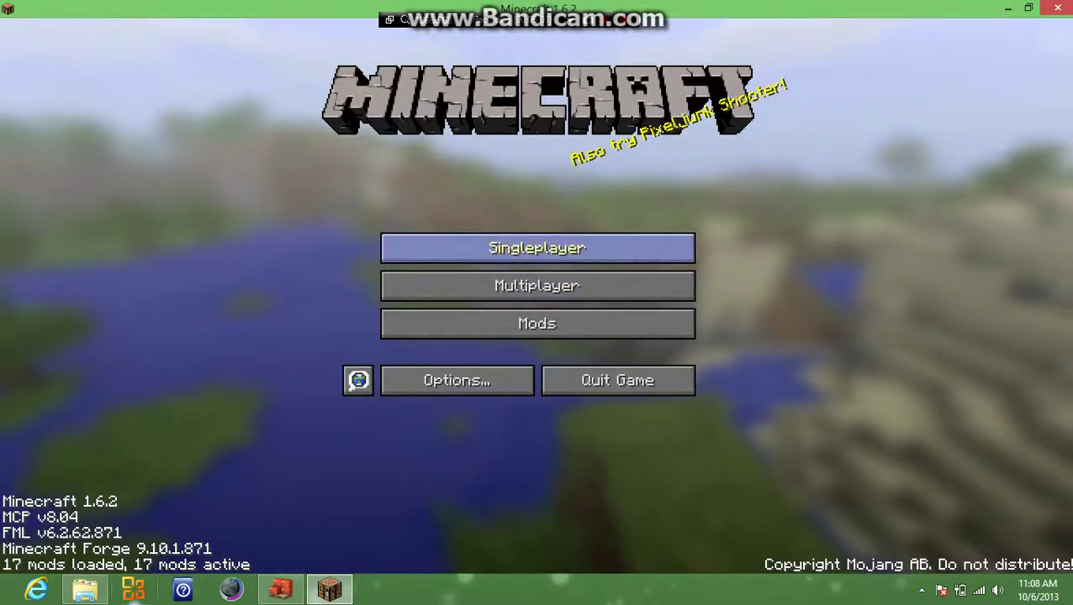
{"action": "left_click", "coordinate": [536, 247]}
{"action": "left_click", "coordinate": [536, 99]}
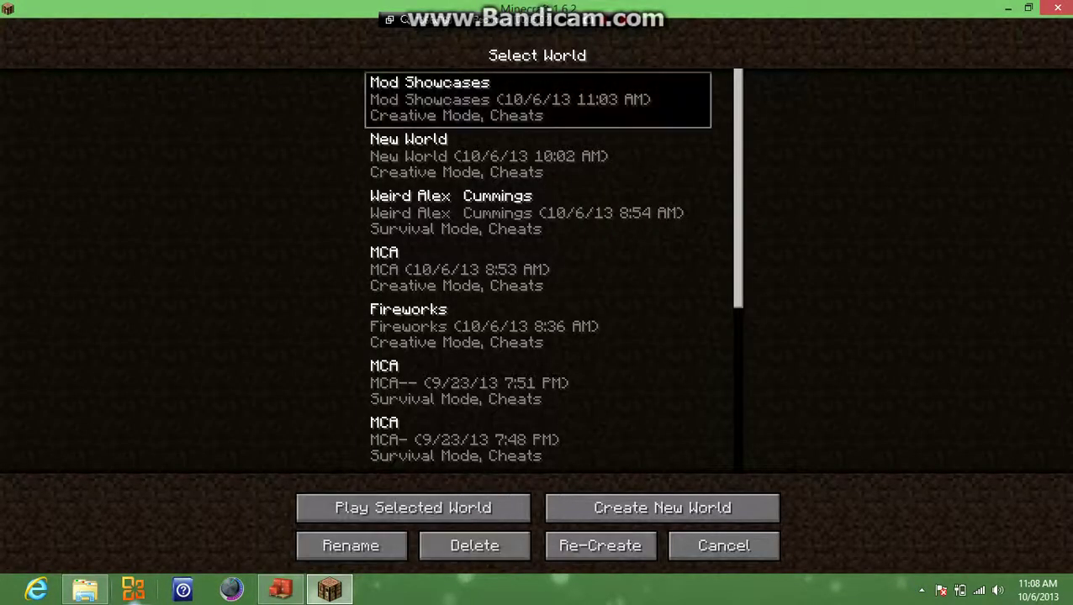
{"action": "left_click", "coordinate": [412, 508]}
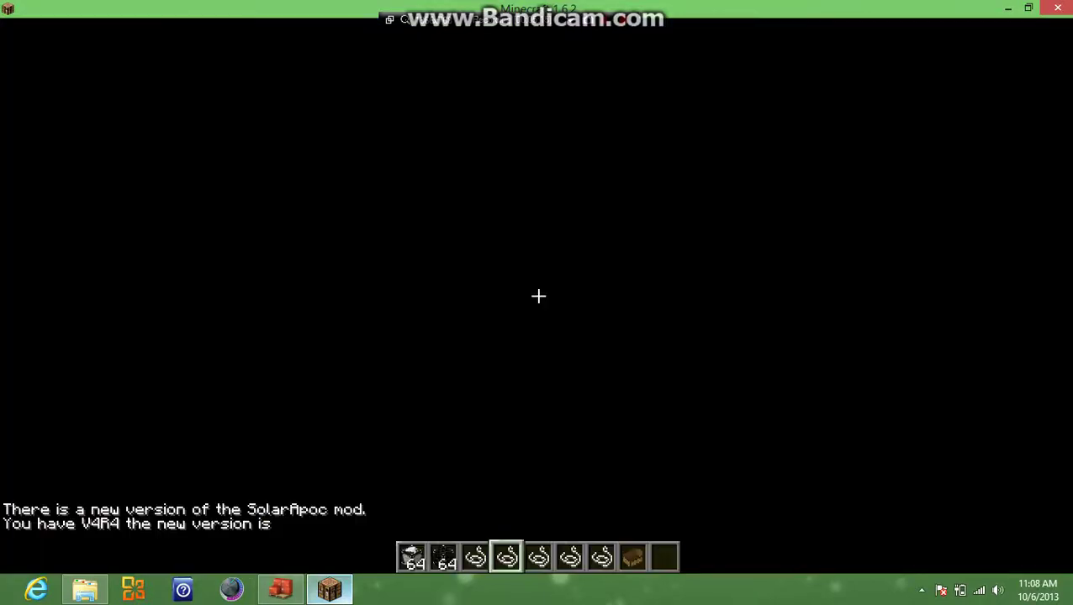
Step: Examine the Redstone, Decoration Blocks, Building Blocks and Miscellaneous categories of the creative inventory for items from the mod
{"action": "key", "text": "e"}
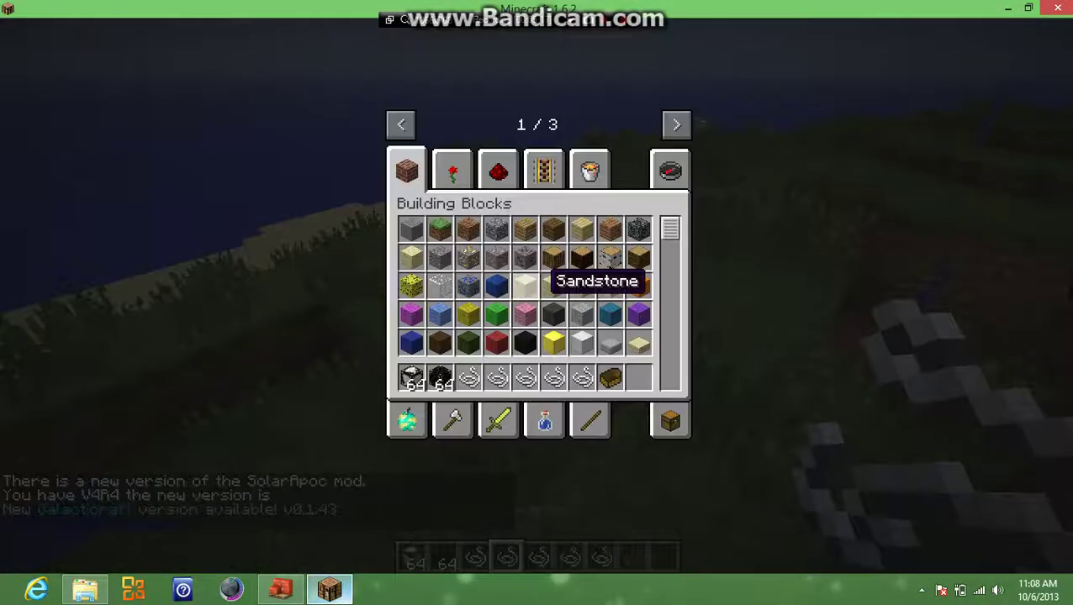
{"action": "left_click", "coordinate": [490, 160]}
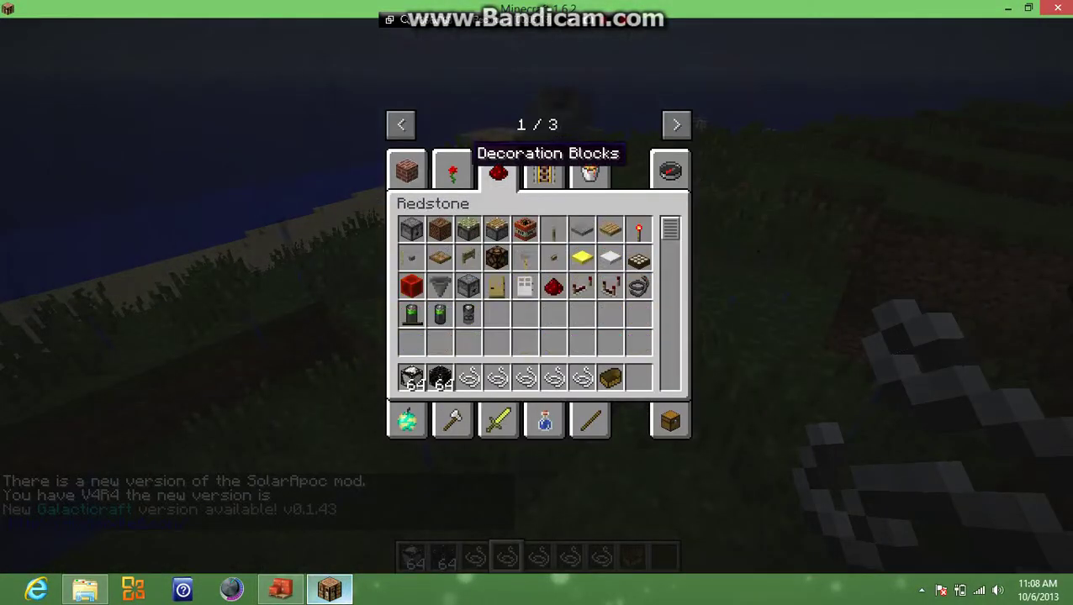
{"action": "left_click", "coordinate": [459, 162]}
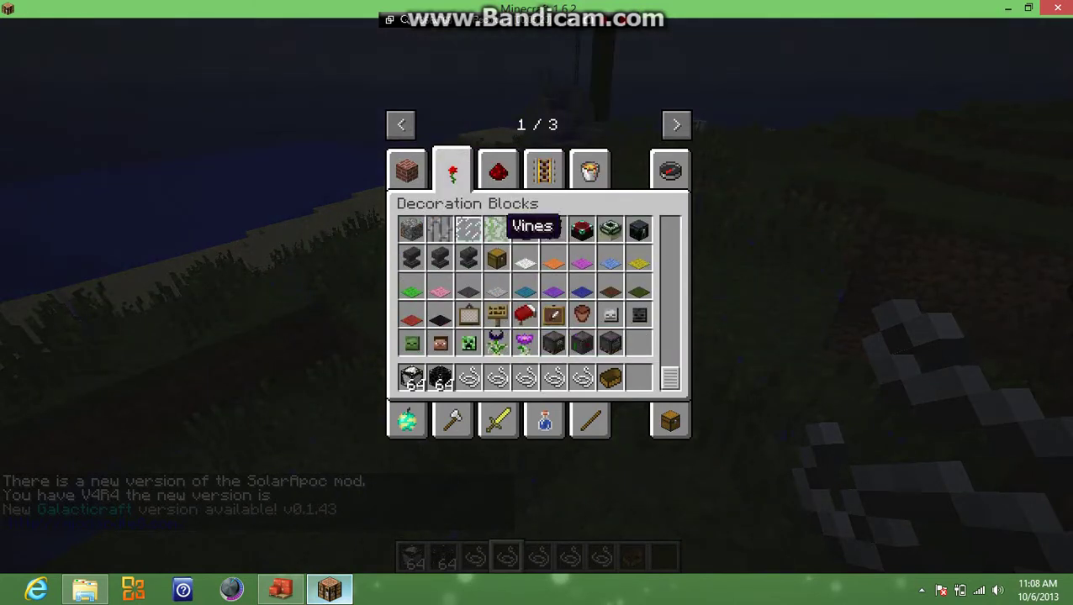
{"action": "scroll", "coordinate": [488, 236], "scroll_direction": "up", "scroll_amount": 3}
{"action": "left_click", "coordinate": [407, 168]}
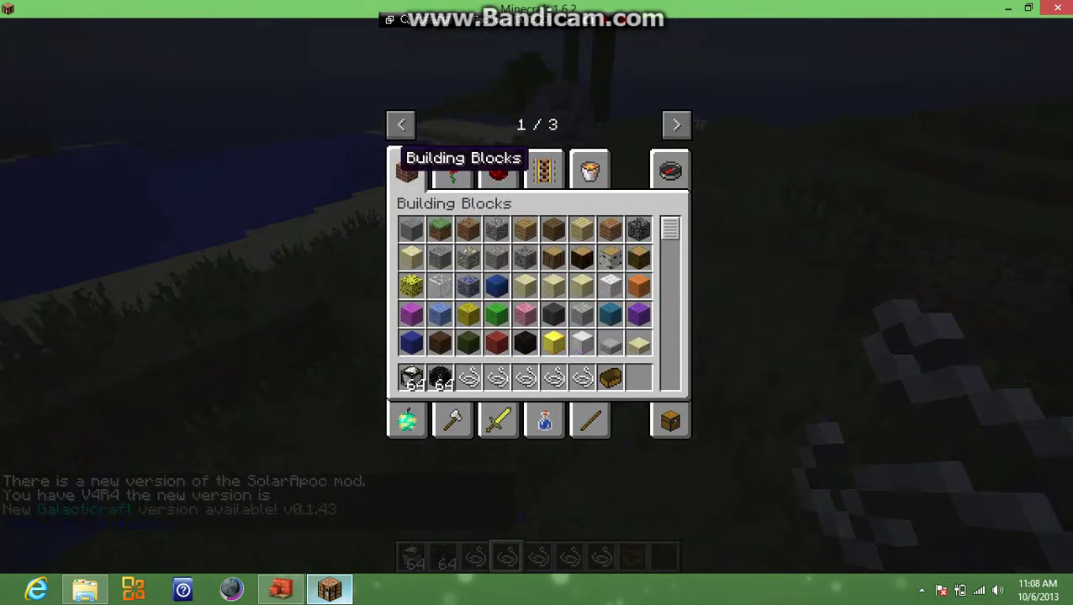
{"action": "scroll", "coordinate": [410, 172], "scroll_direction": "down", "scroll_amount": 6}
{"action": "scroll", "coordinate": [410, 172], "scroll_direction": "down", "scroll_amount": 3}
{"action": "left_click", "coordinate": [589, 171]}
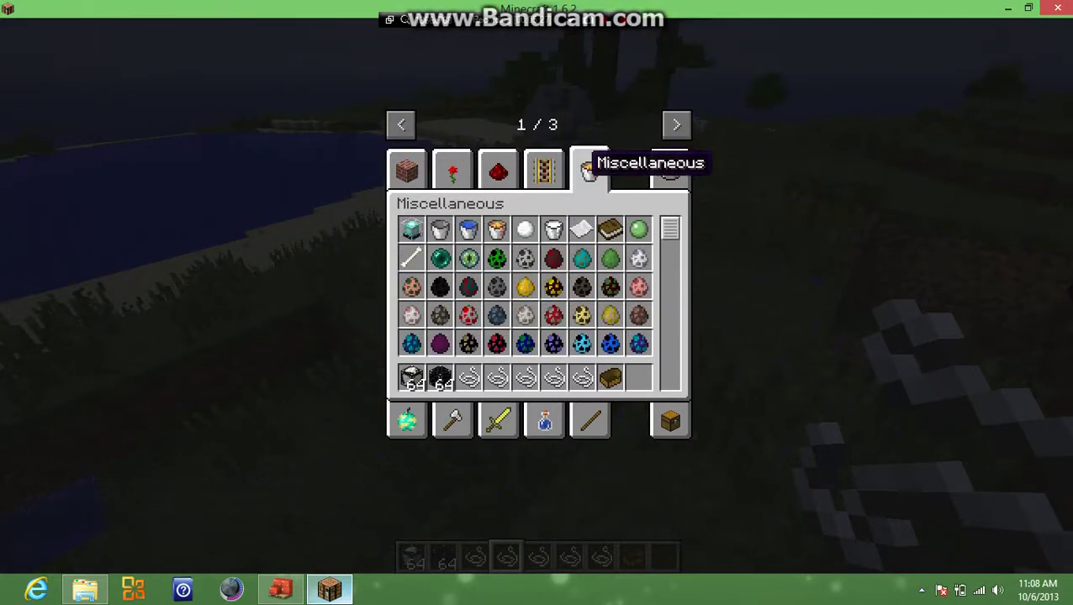
{"action": "scroll", "coordinate": [589, 171], "scroll_direction": "down", "scroll_amount": 4}
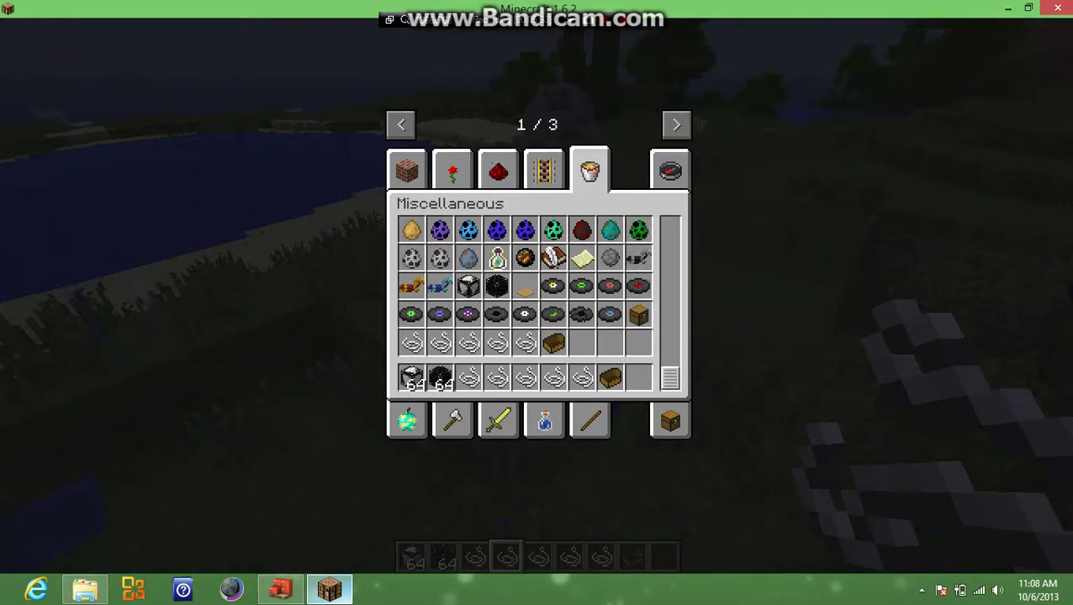
{"action": "left_click", "coordinate": [407, 170]}
{"action": "scroll", "coordinate": [406, 170], "scroll_direction": "down", "scroll_amount": 5}
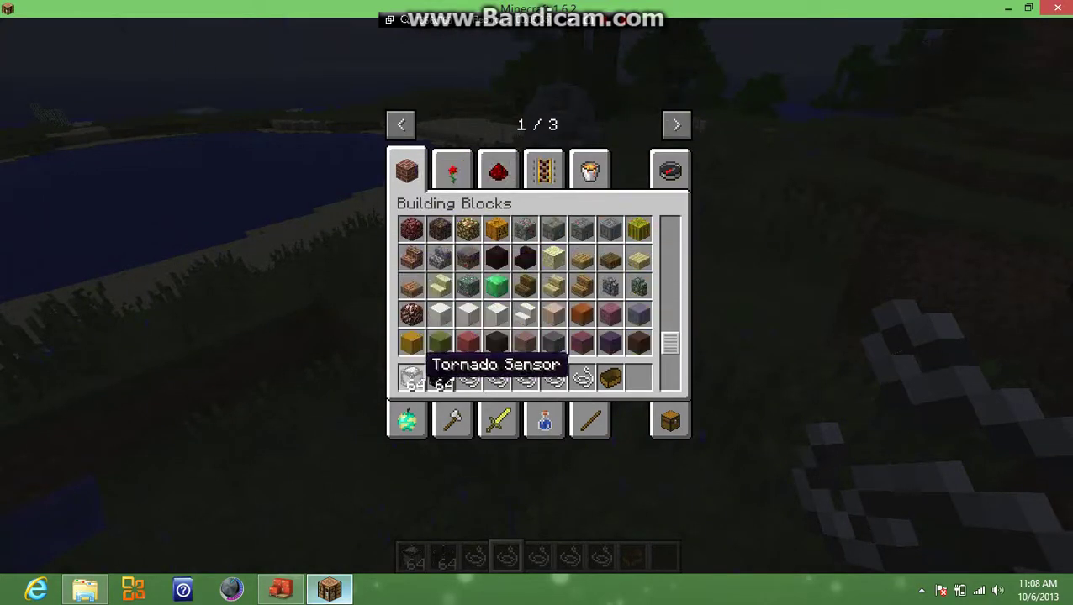
{"action": "scroll", "coordinate": [421, 328], "scroll_direction": "down", "scroll_amount": 2}
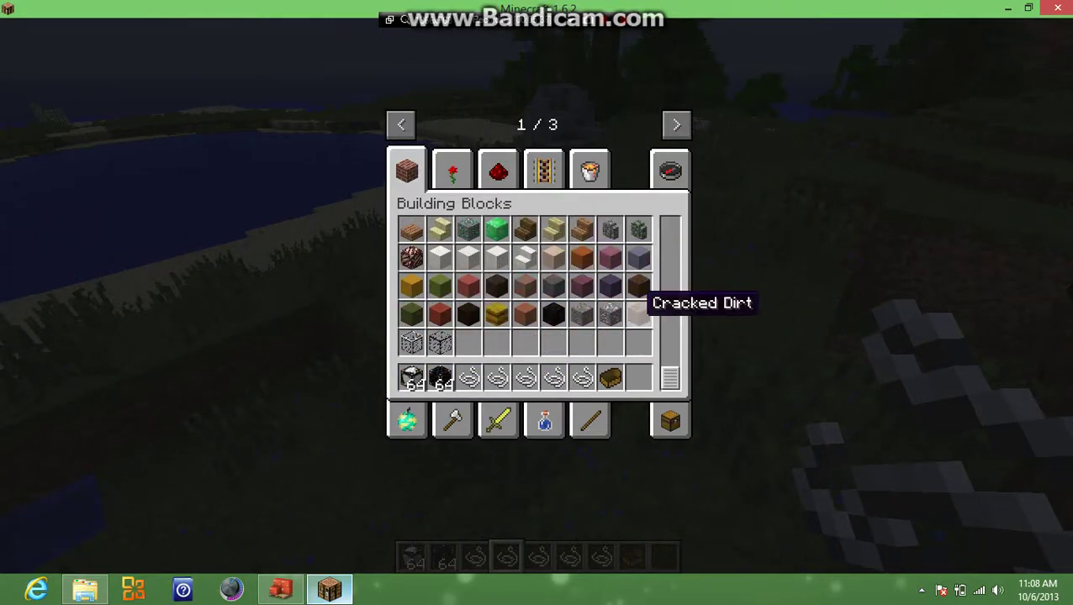
{"action": "left_click", "coordinate": [589, 170]}
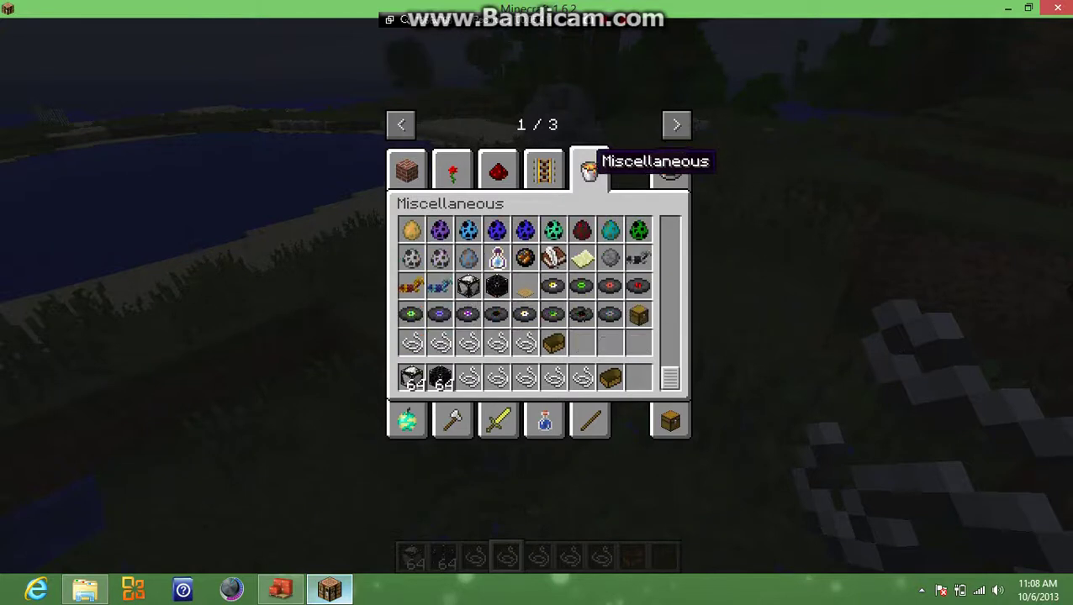
Step: Look through the Materials, Brewing, Tools and Combat inventory categories for mod items, and pause the game
{"action": "left_click", "coordinate": [670, 170]}
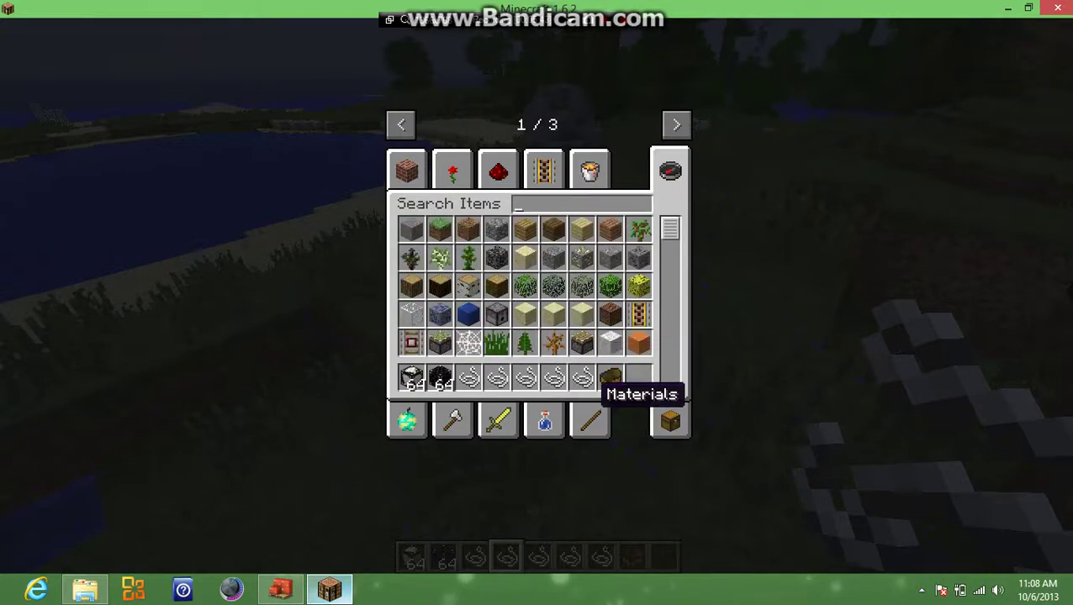
{"action": "left_click", "coordinate": [591, 413]}
{"action": "scroll", "coordinate": [591, 410], "scroll_direction": "down", "scroll_amount": 3}
{"action": "left_click", "coordinate": [530, 408]}
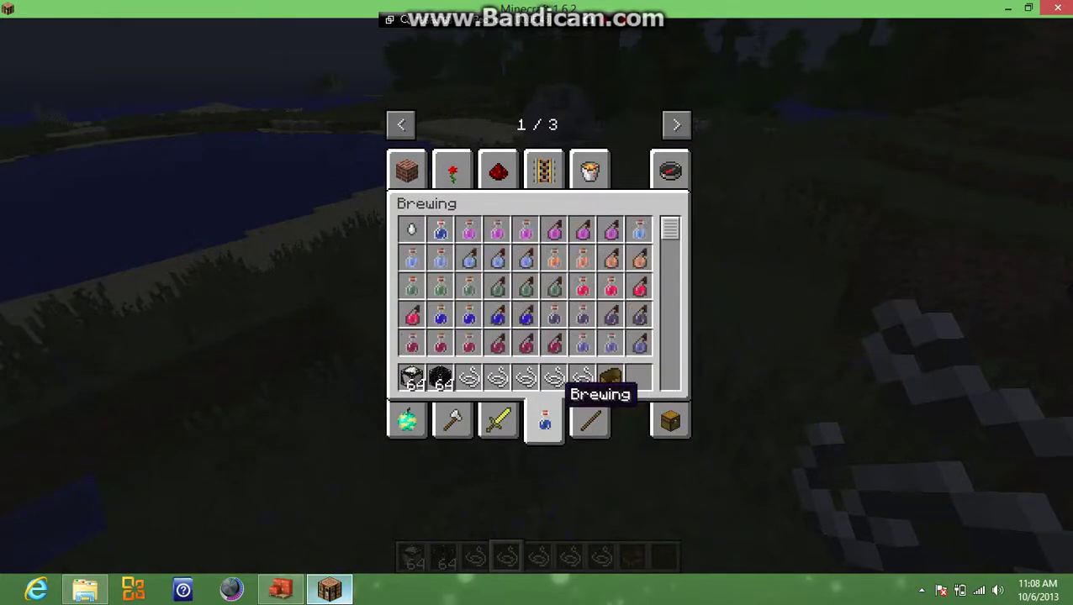
{"action": "scroll", "coordinate": [529, 403], "scroll_direction": "down", "scroll_amount": 3}
{"action": "left_click", "coordinate": [460, 410]}
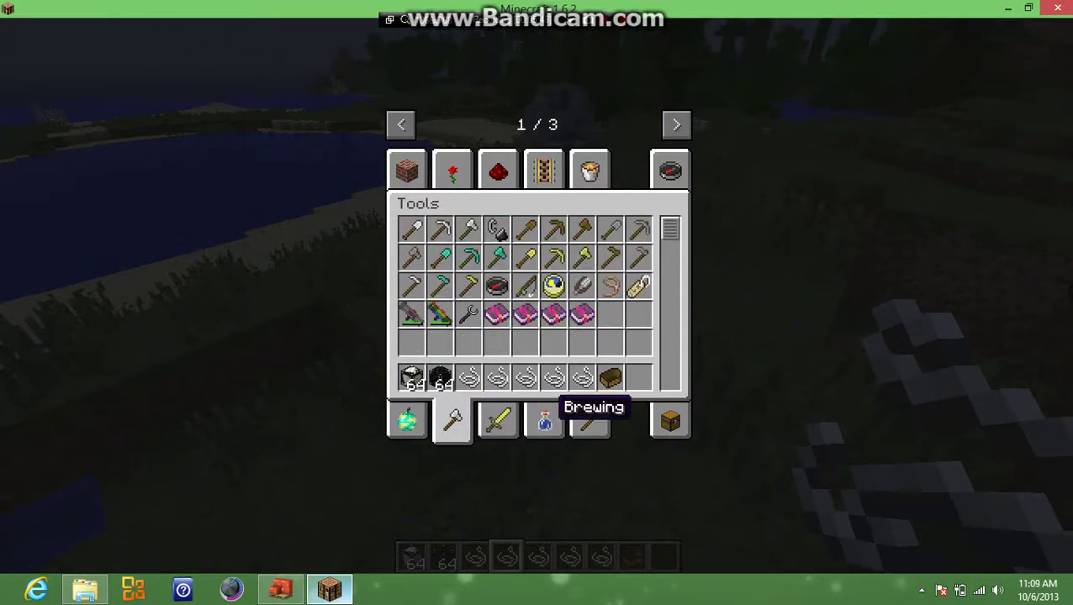
{"action": "left_click", "coordinate": [544, 413]}
{"action": "left_click", "coordinate": [498, 412]}
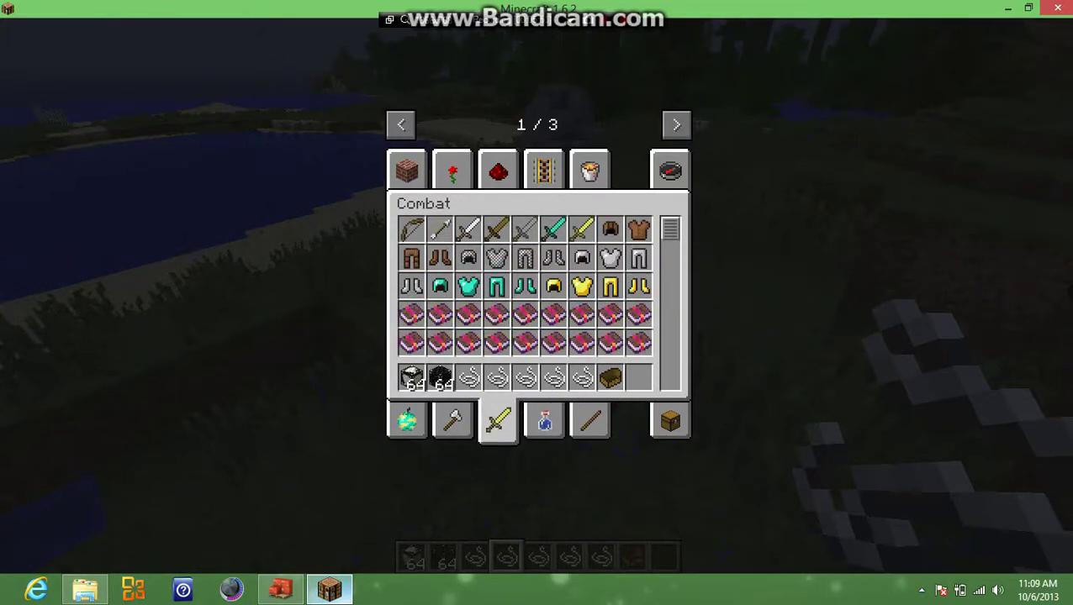
{"action": "key", "text": "e"}
{"action": "key", "text": "Escape"}
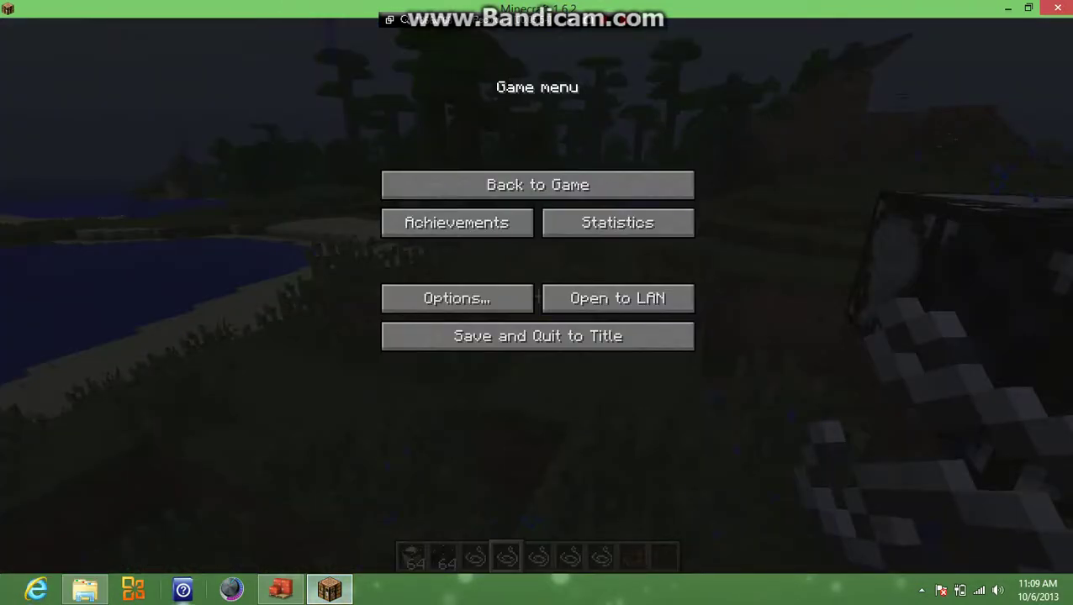
{"action": "mouse_move", "coordinate": [1072, 604]}
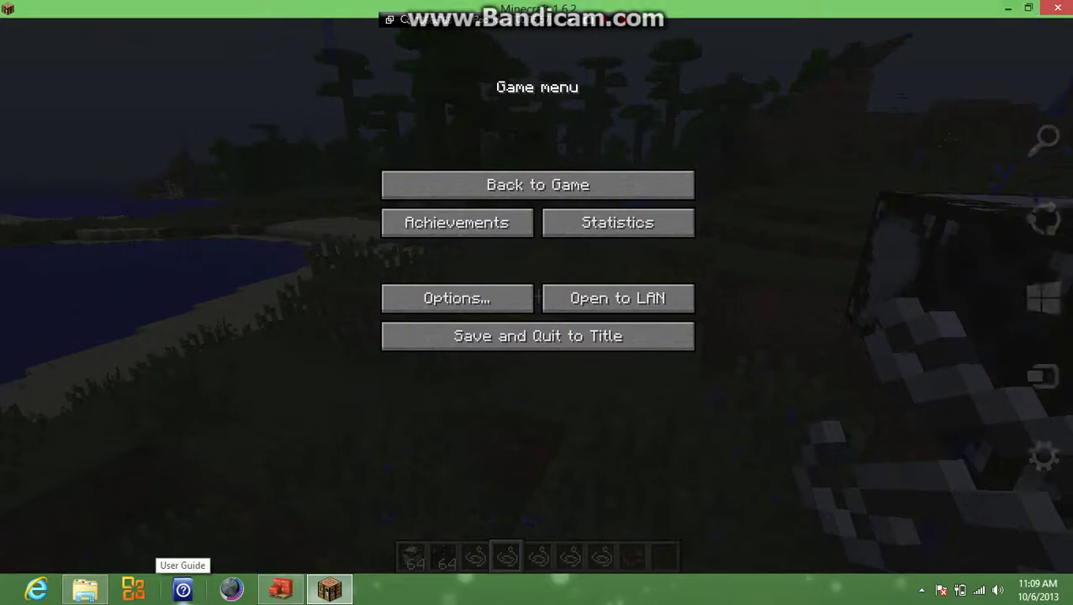